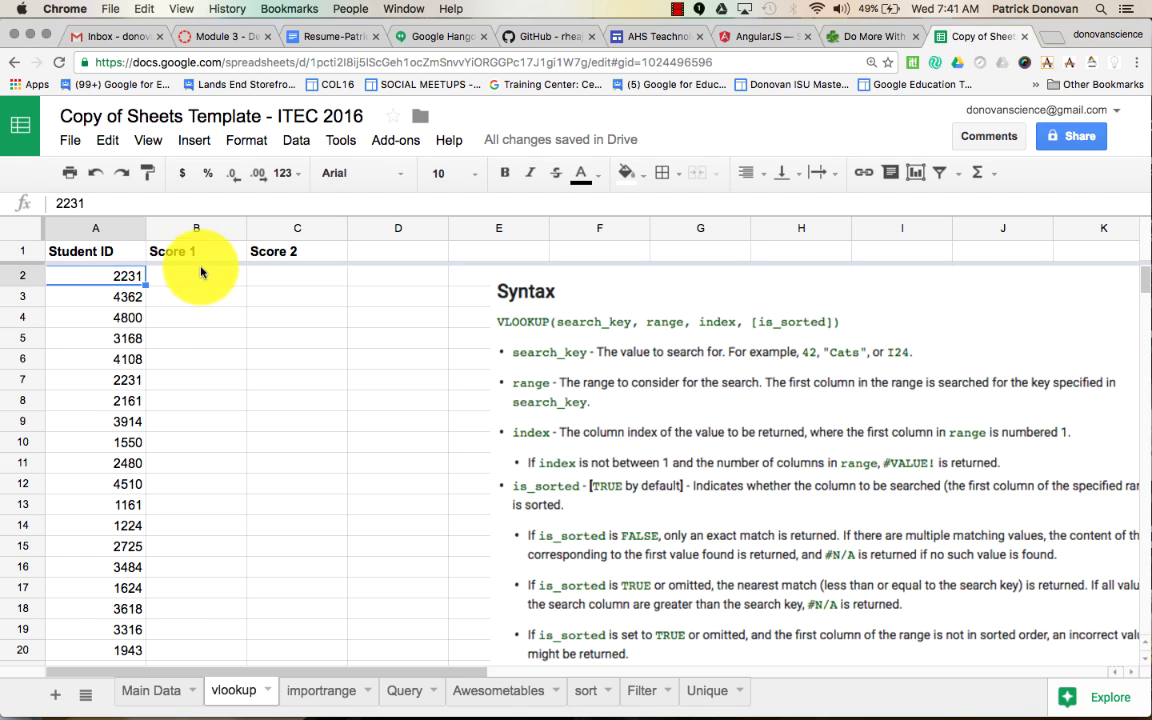
Start a VLOOKUP formula in cell B2 of the vlookup sheet with A2 as the search key
click(146, 695)
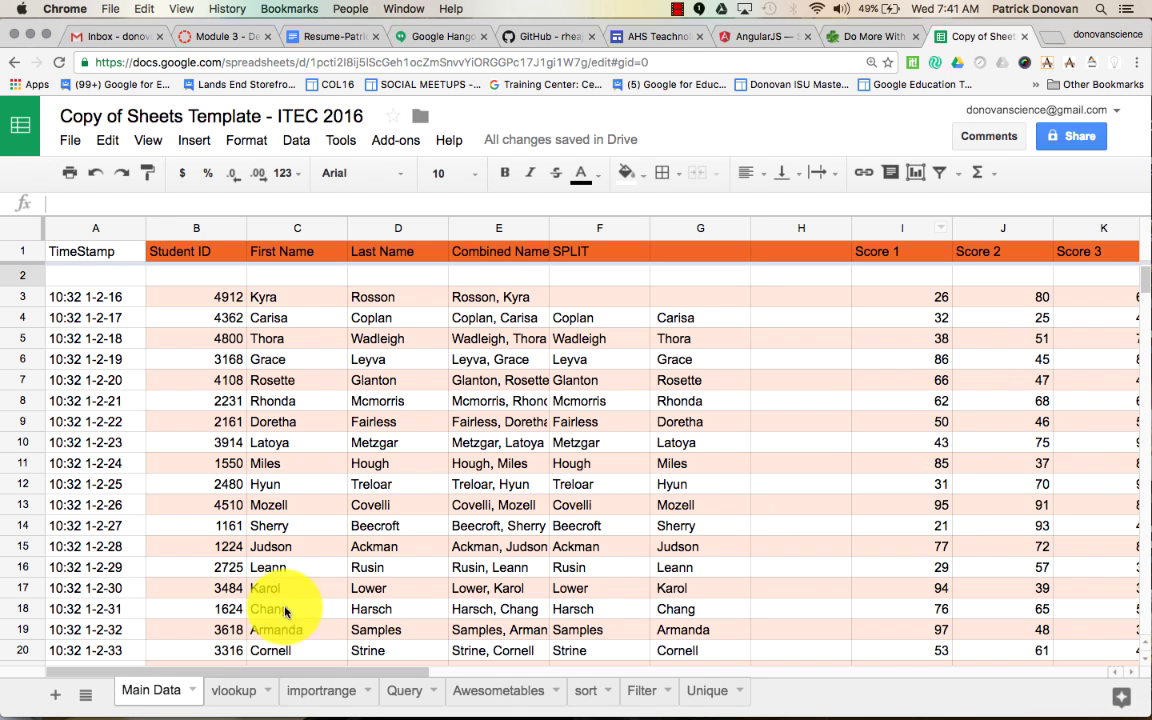
click(226, 698)
click(193, 278)
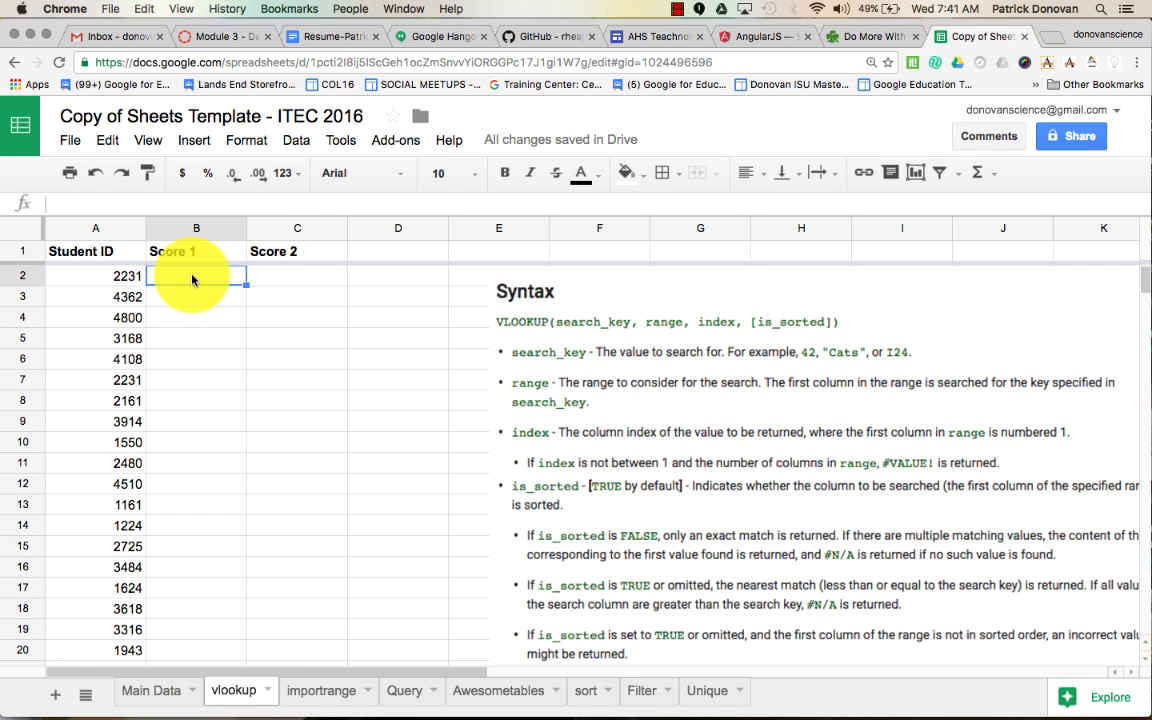
double_click(197, 277)
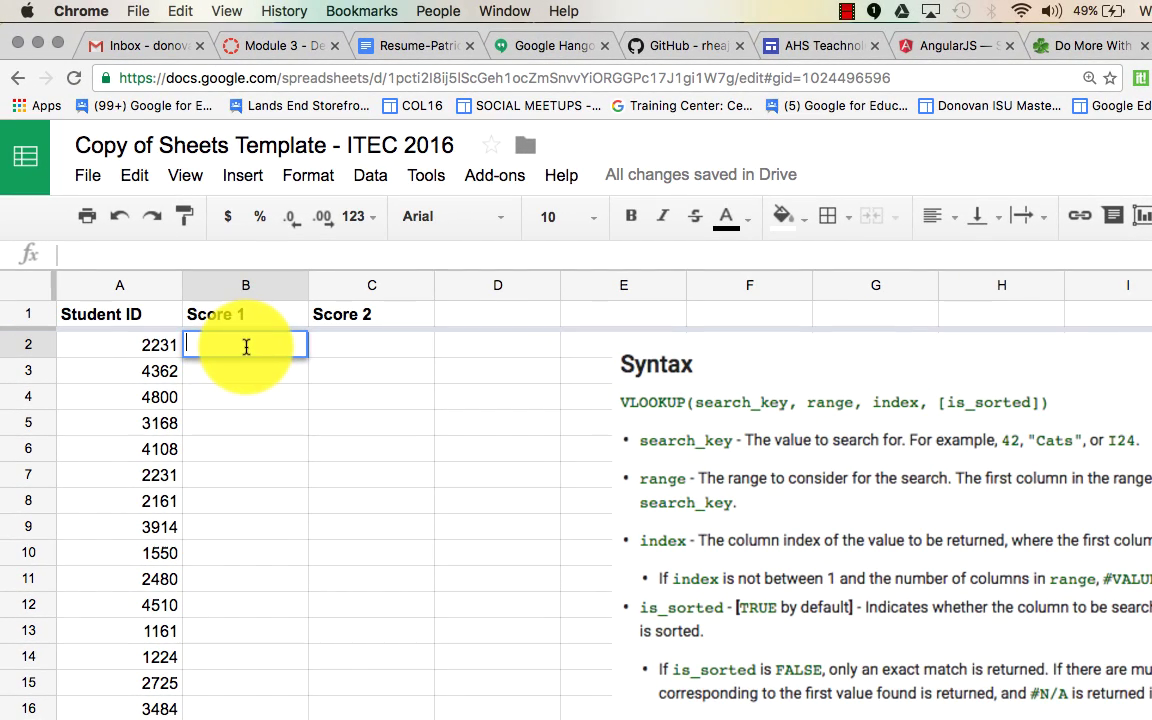
text(=)
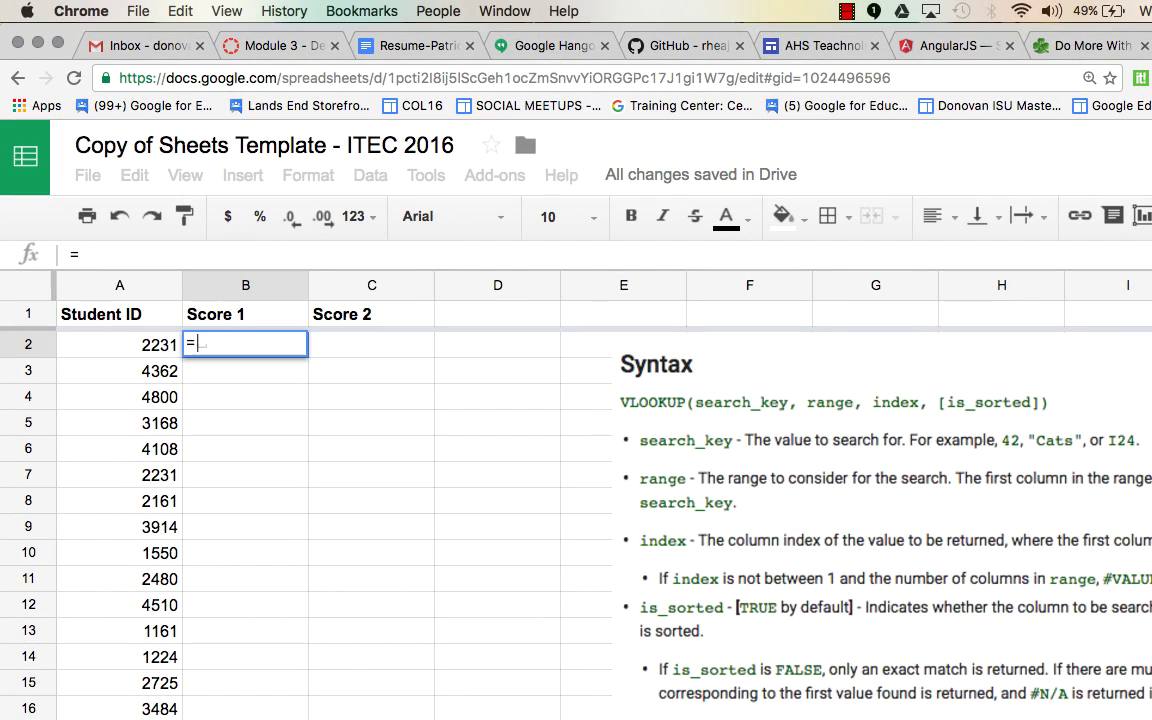
text(vlookip)
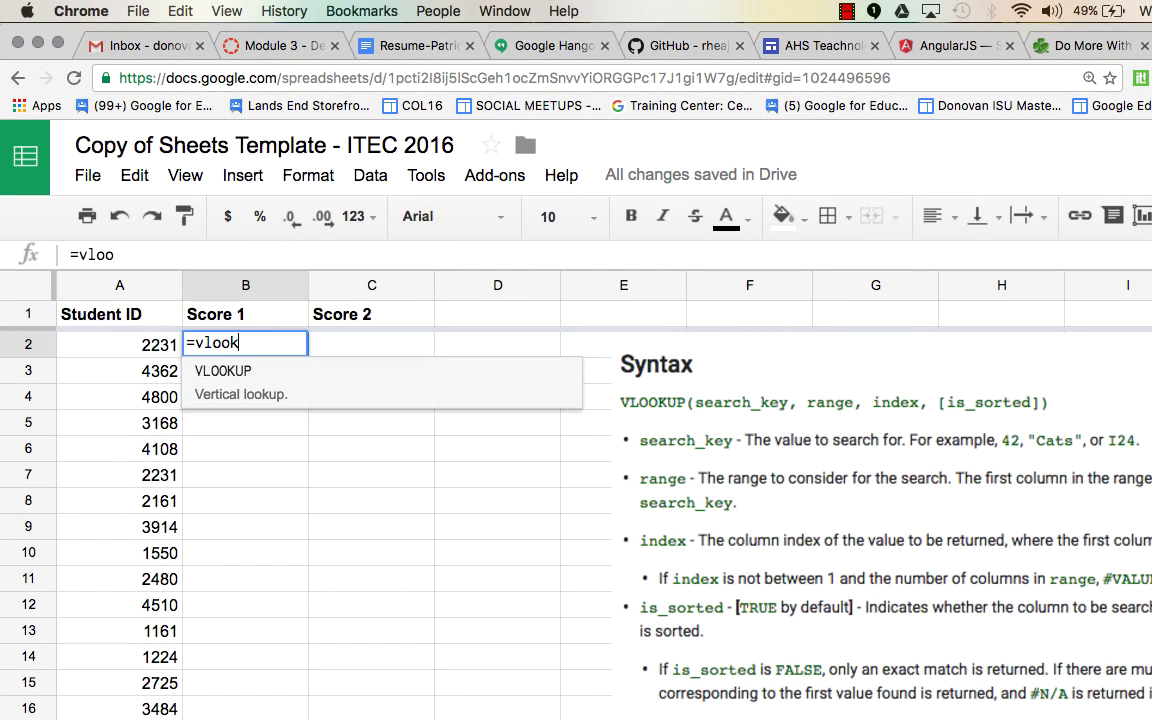
key(BackSpace)
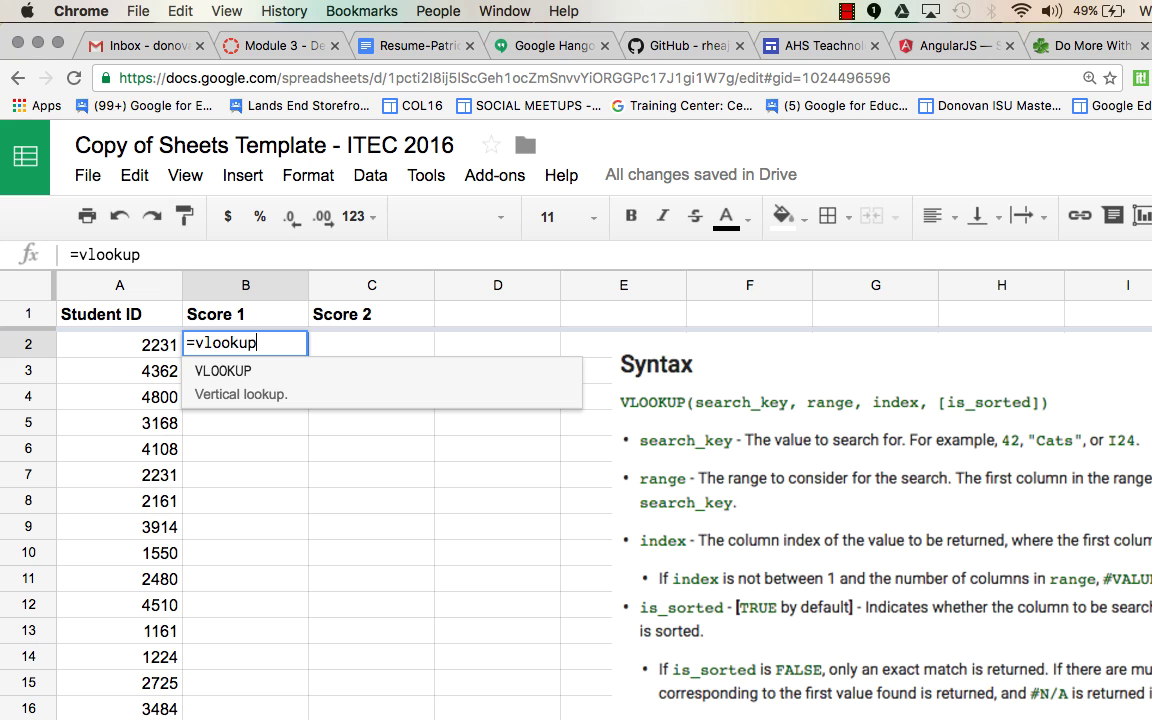
text(up()
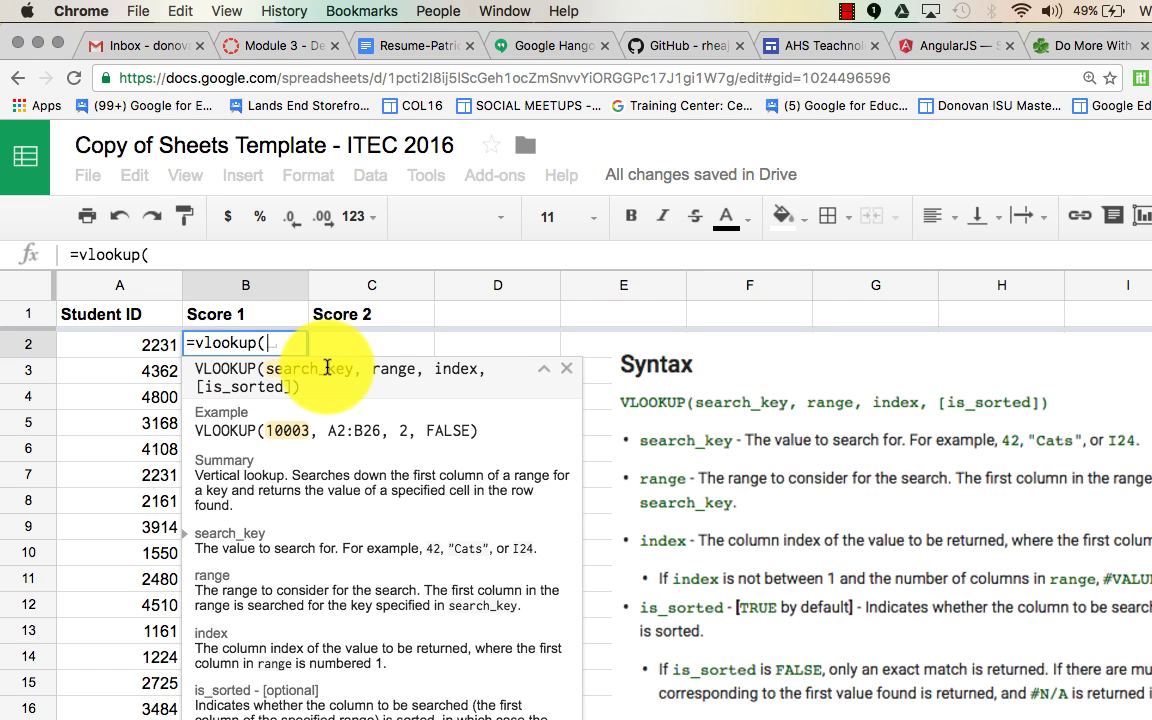
click(158, 345)
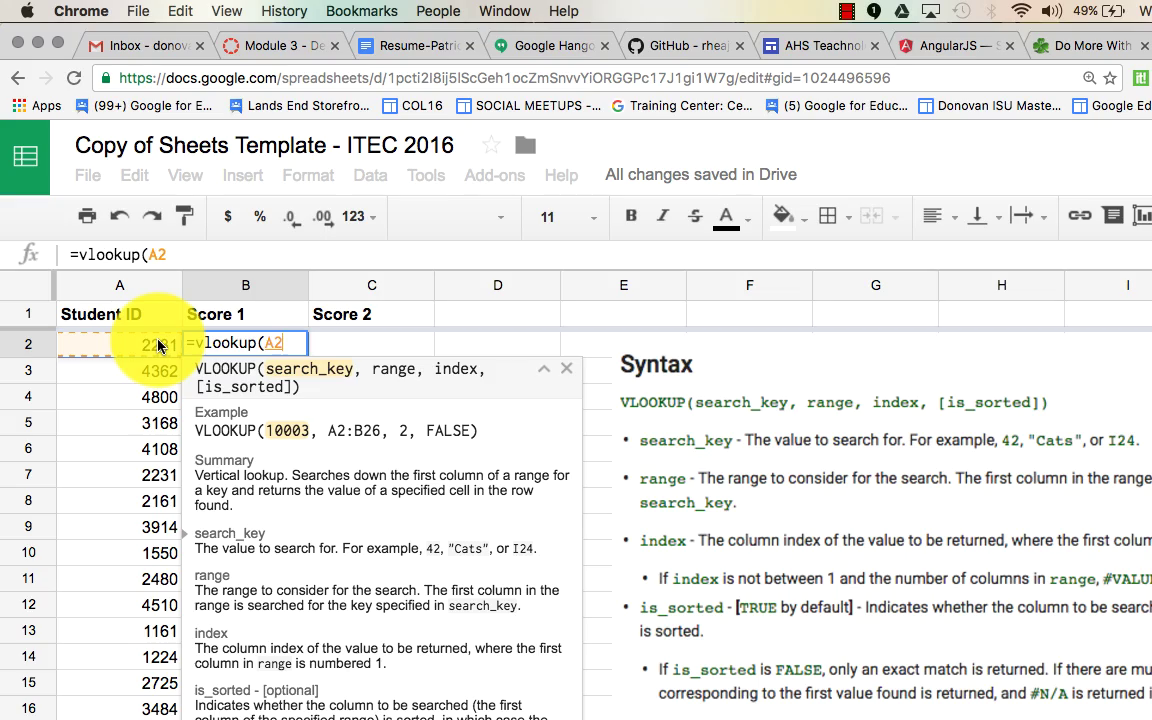
text(,)
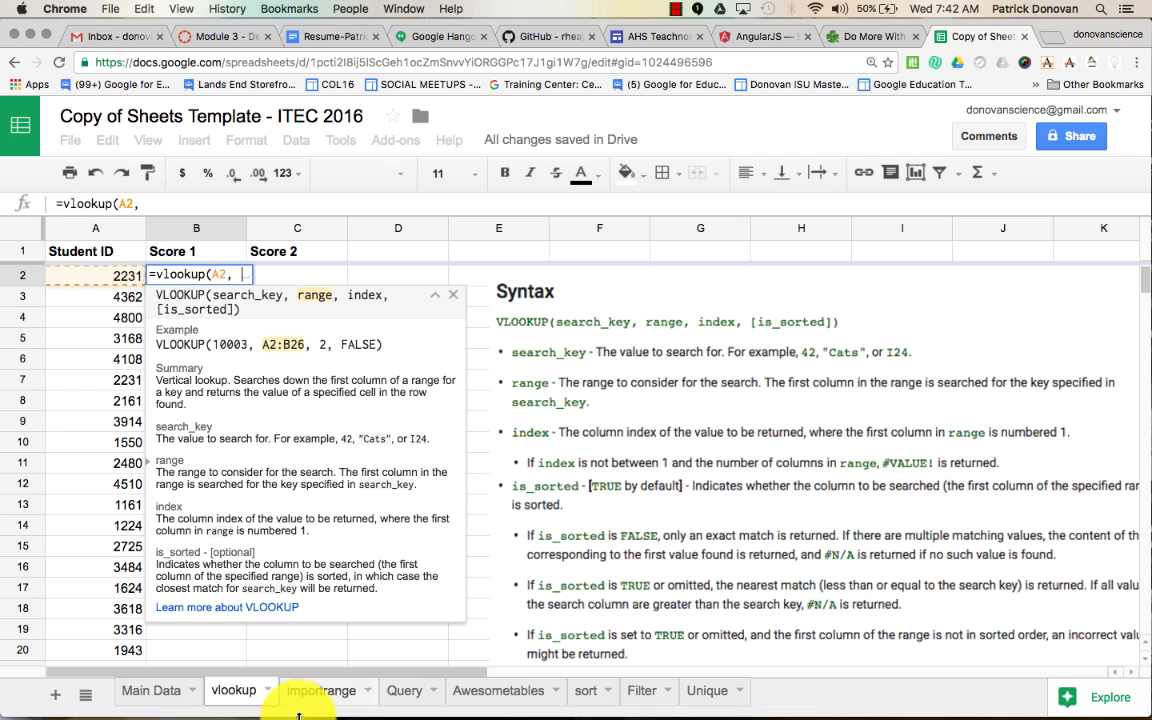
Add the range B3:I22 on the Main Data sheet as the formula's lookup range
click(153, 689)
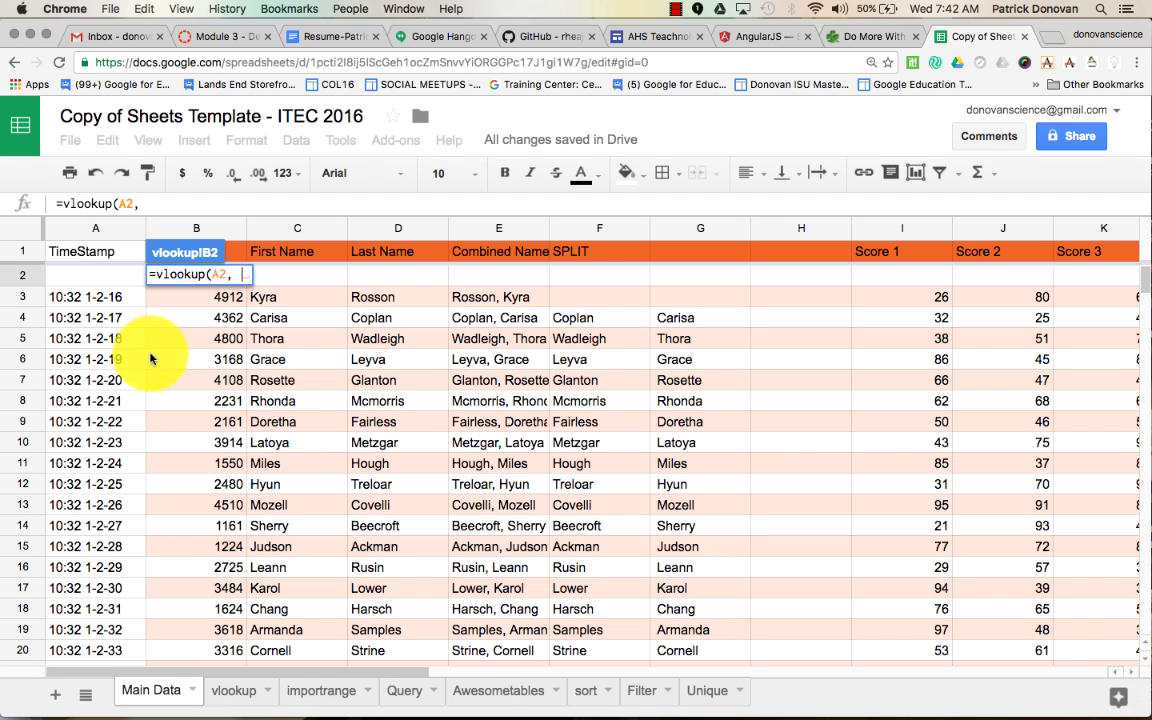
click(184, 301)
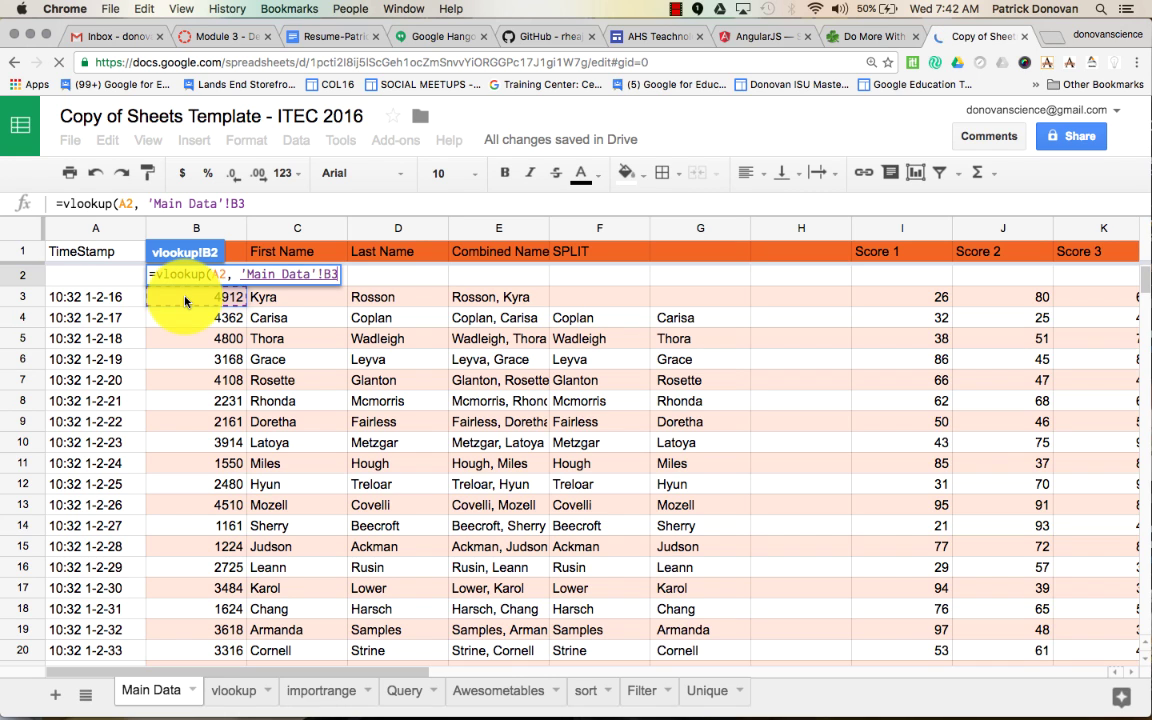
drag(167, 296, 914, 482)
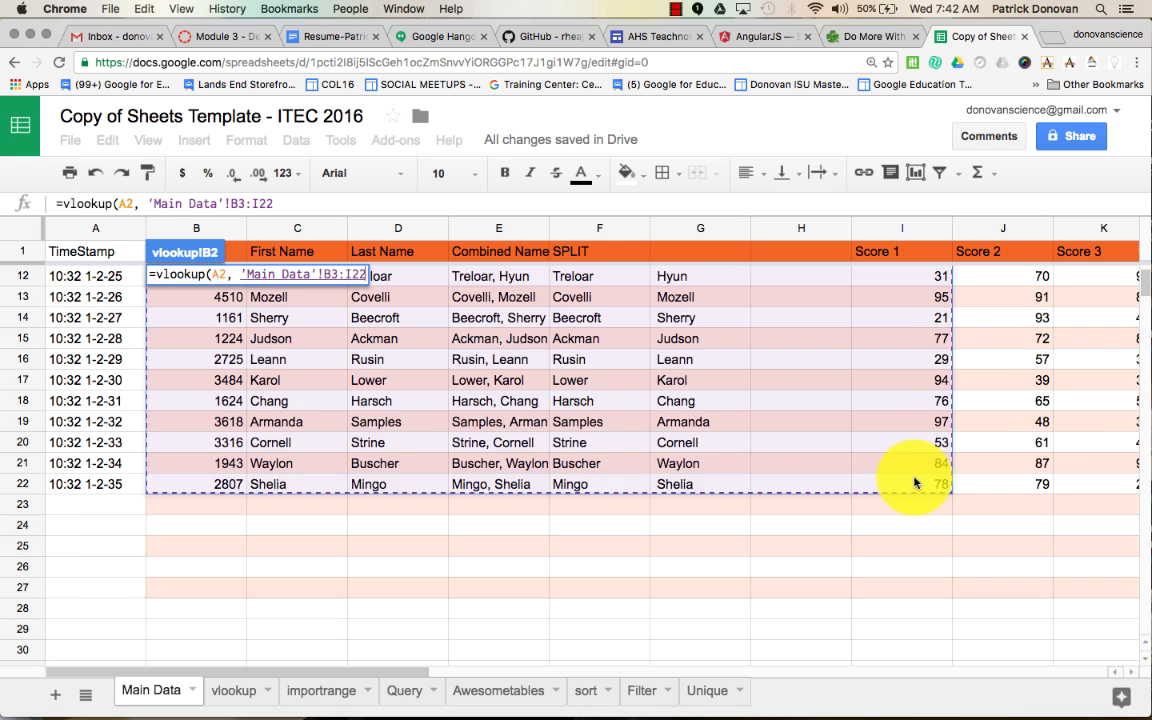
scroll(914, 482, up, 5)
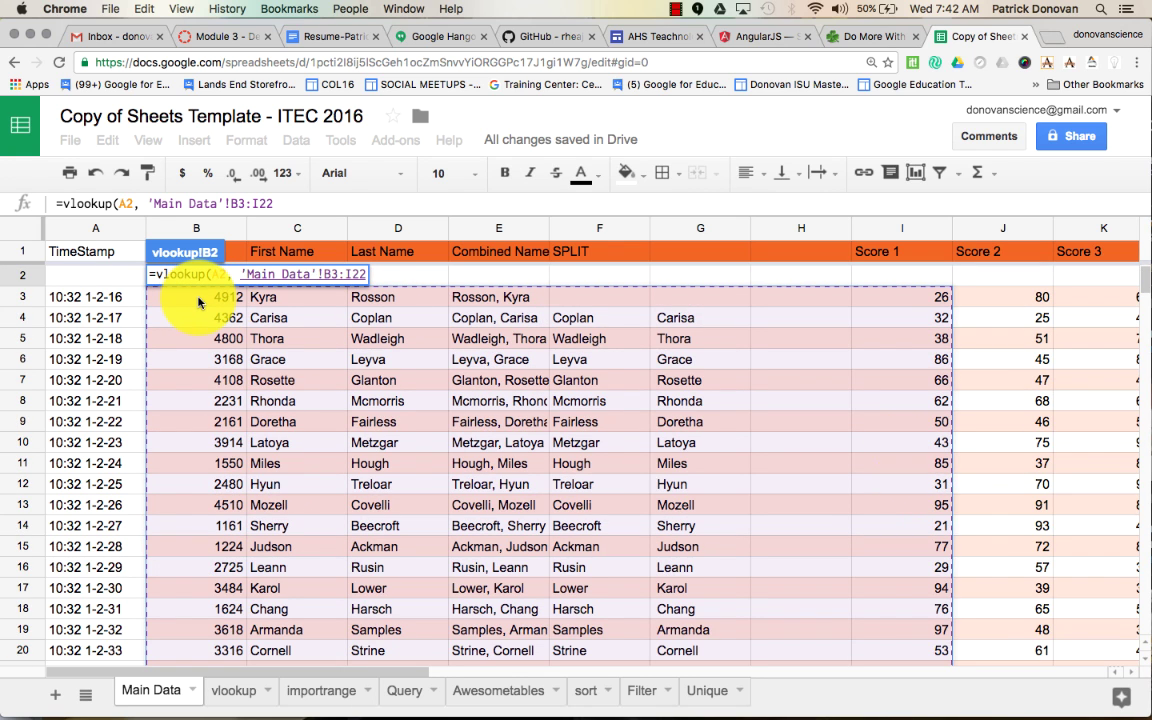
scroll(548, 404, down, 5)
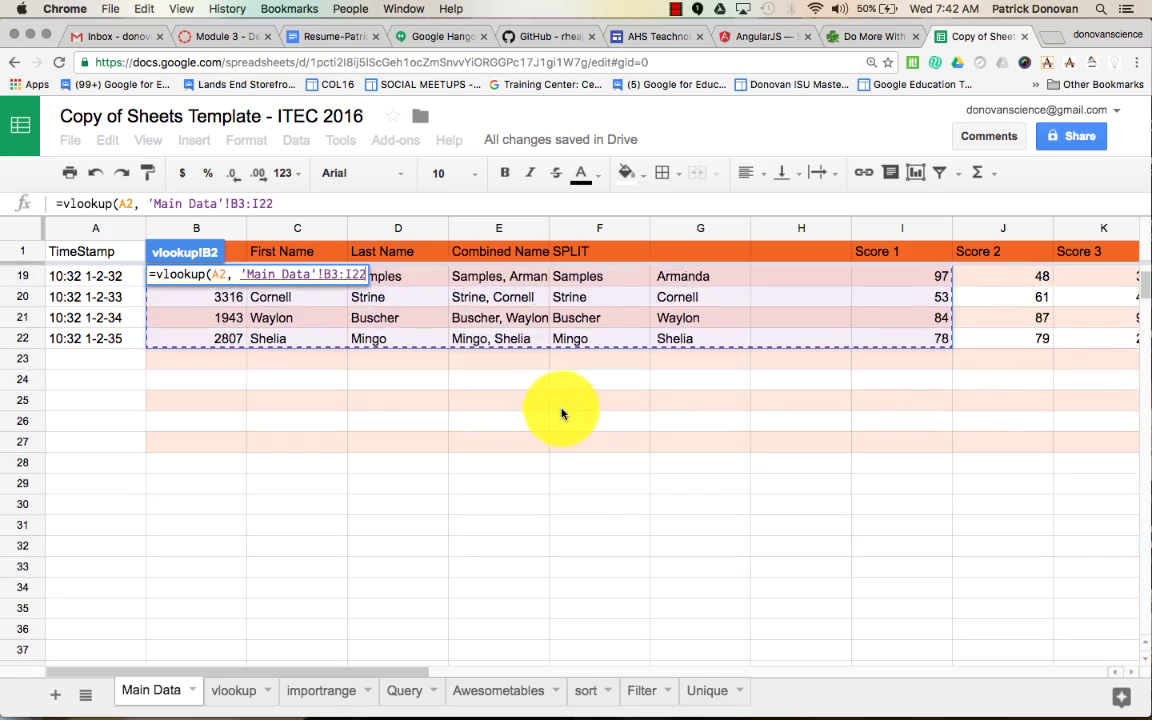
scroll(548, 411, up, 2)
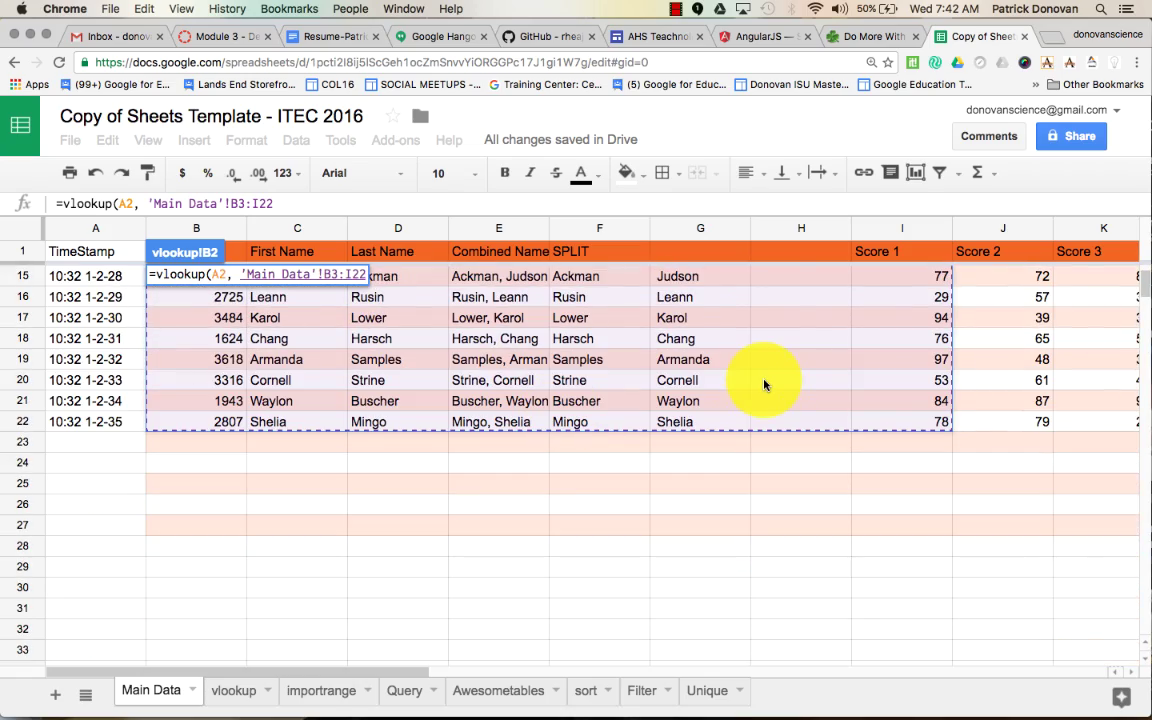
text(,)
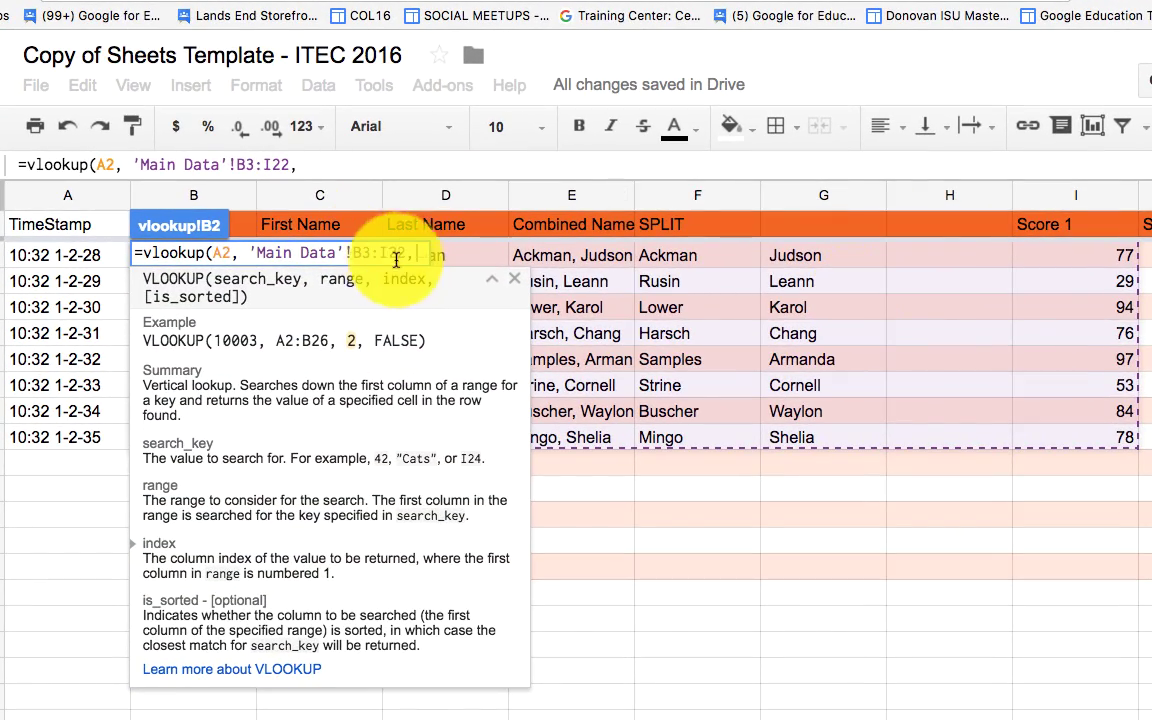
Complete the VLOOKUP formula with column index 8 and FALSE for an exact match
scroll(598, 297, up, 3)
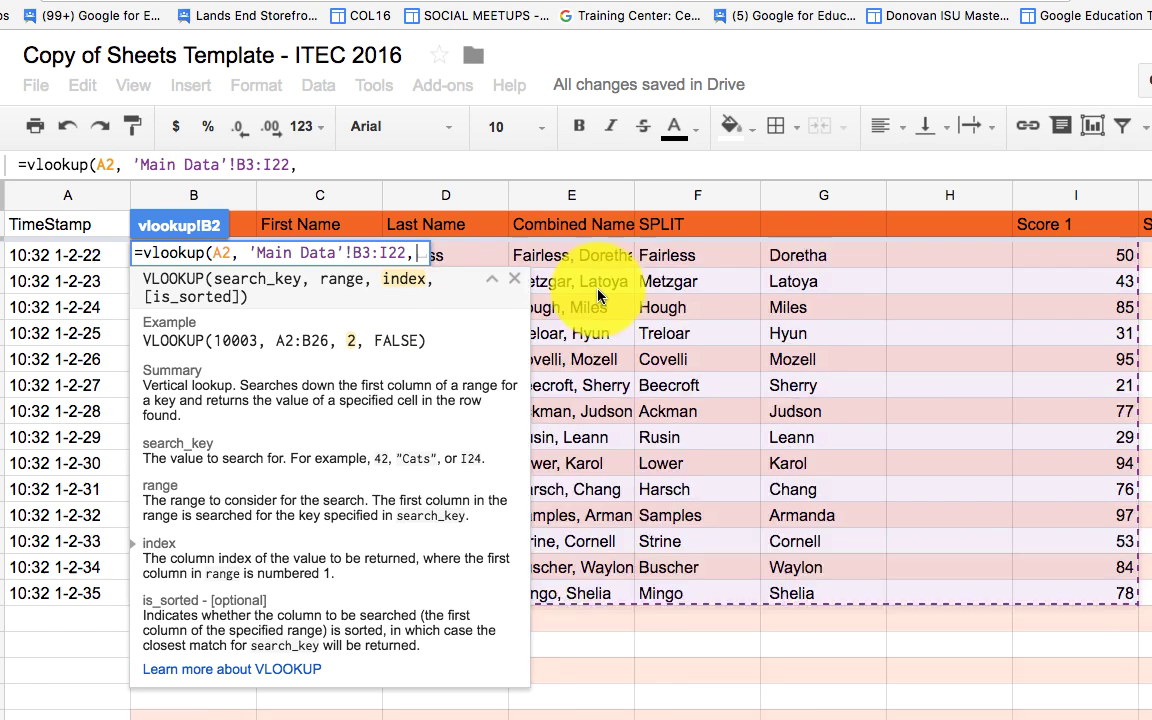
scroll(598, 297, up, 3)
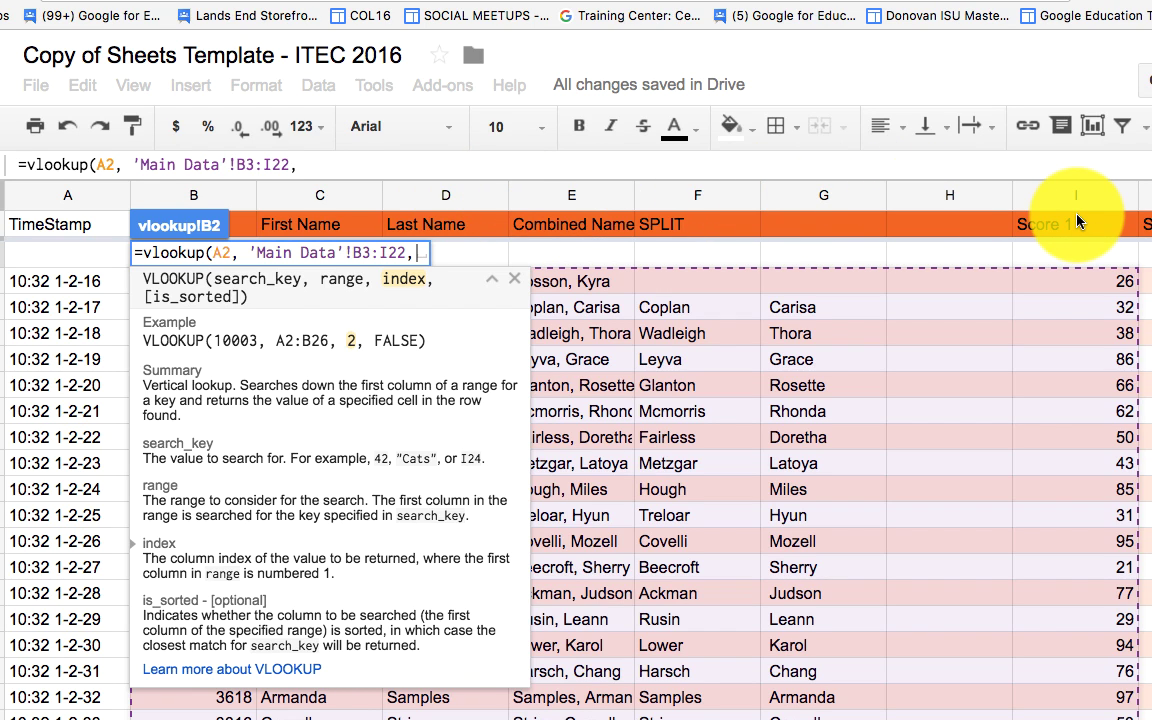
text(8)
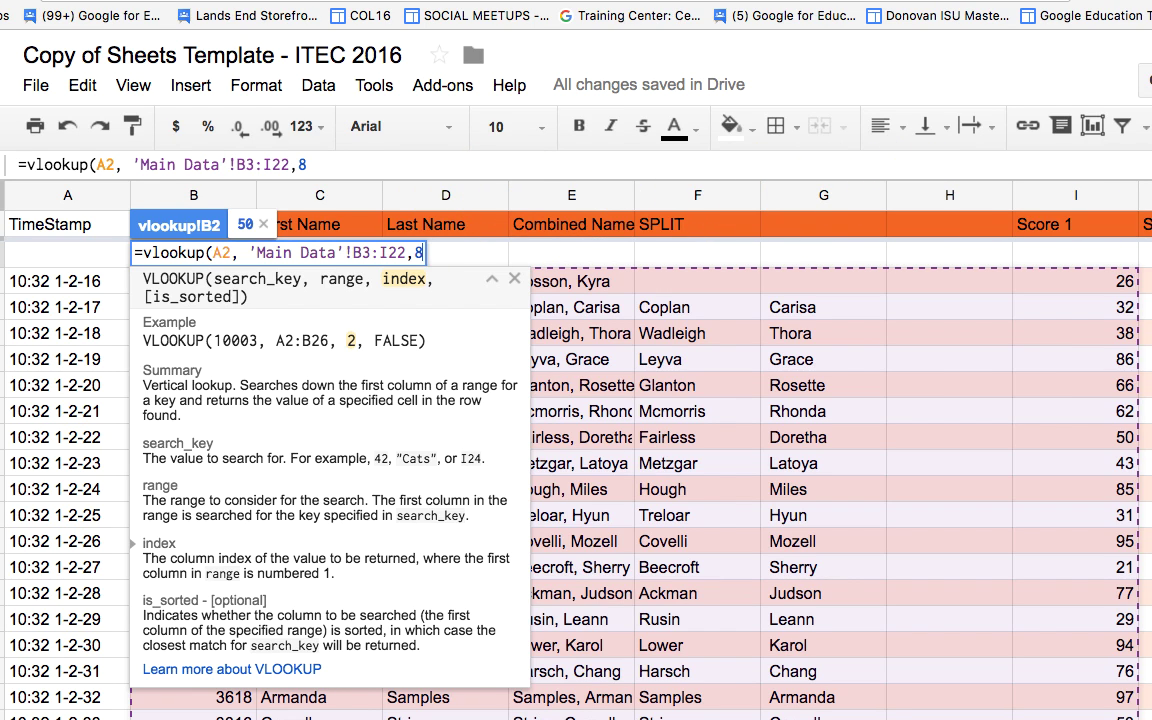
text(,)
text(FA)
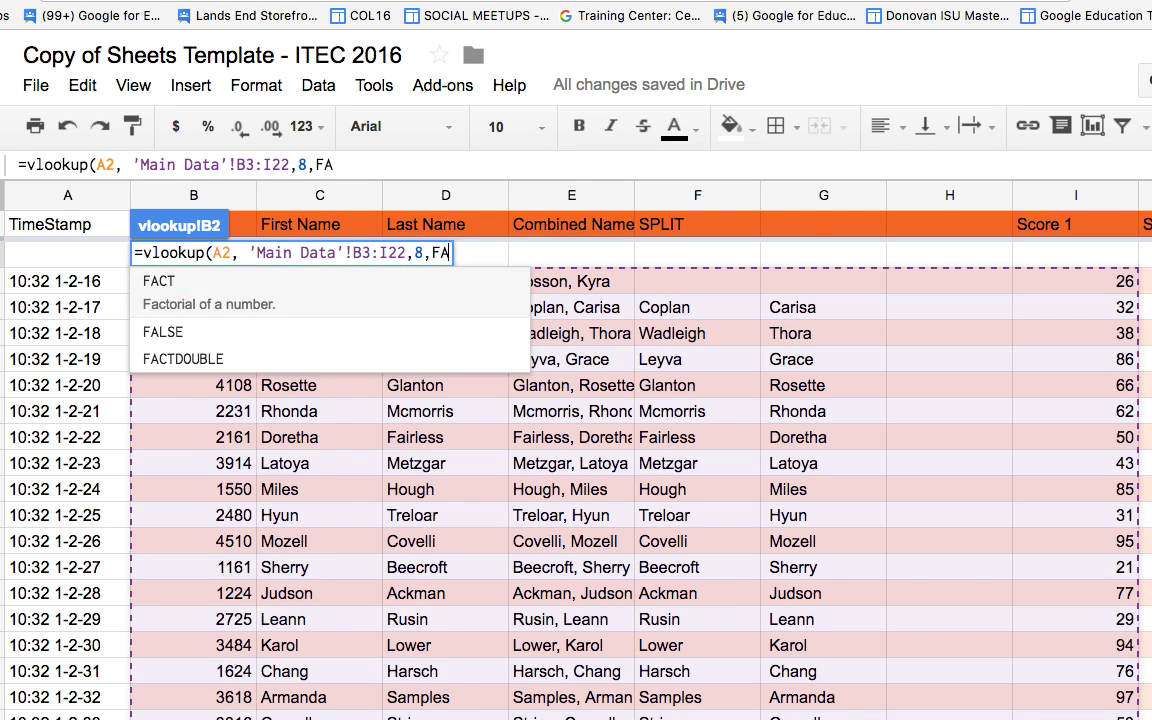
text(LSE))
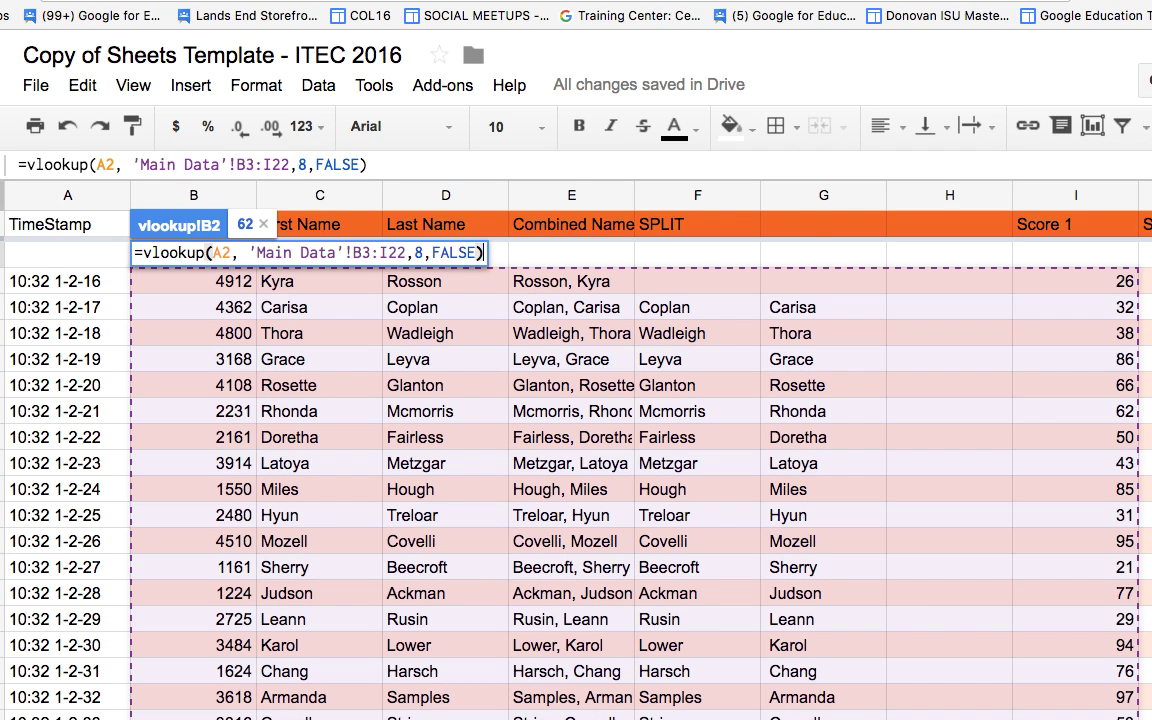
key(Return)
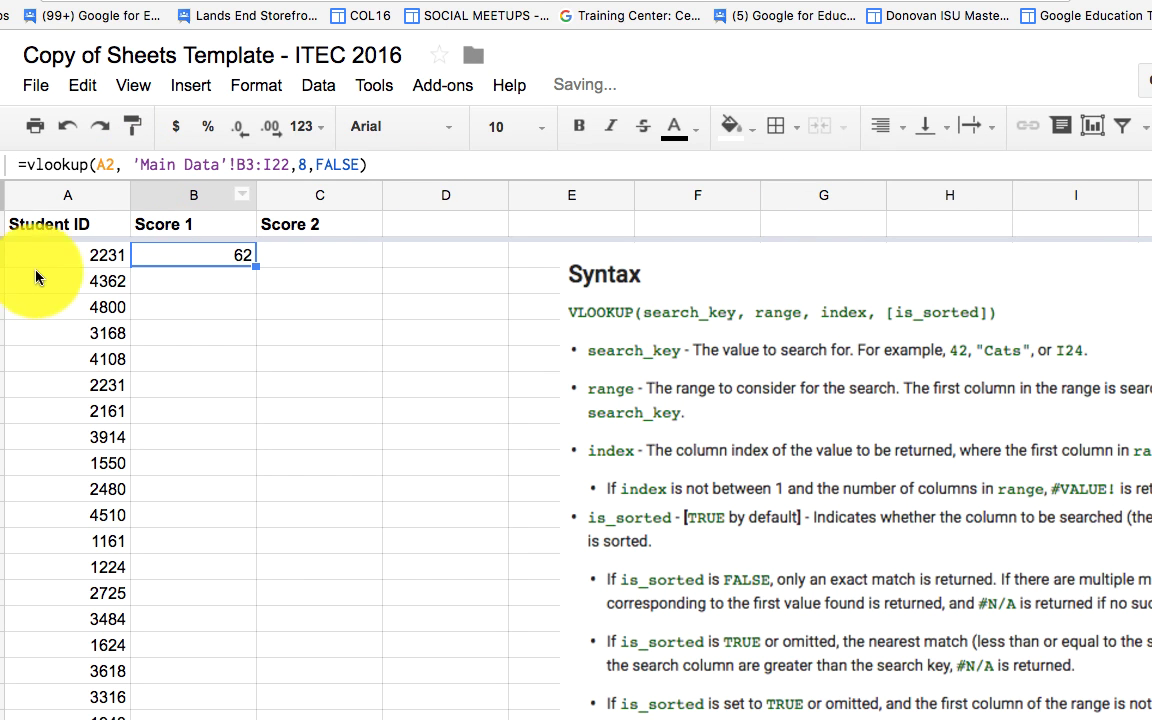
Check the Main Data rows and make the lookup range in B2's formula absolute as $B$3:$I$22
click(180, 719)
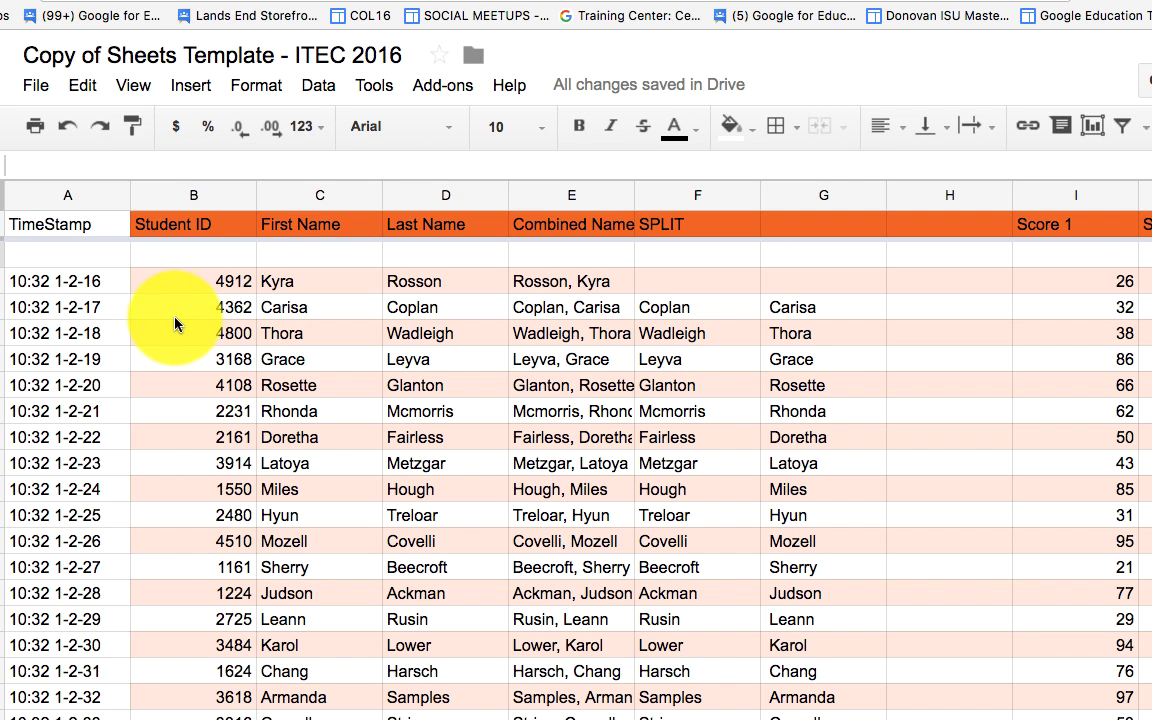
scroll(231, 440, down, 3)
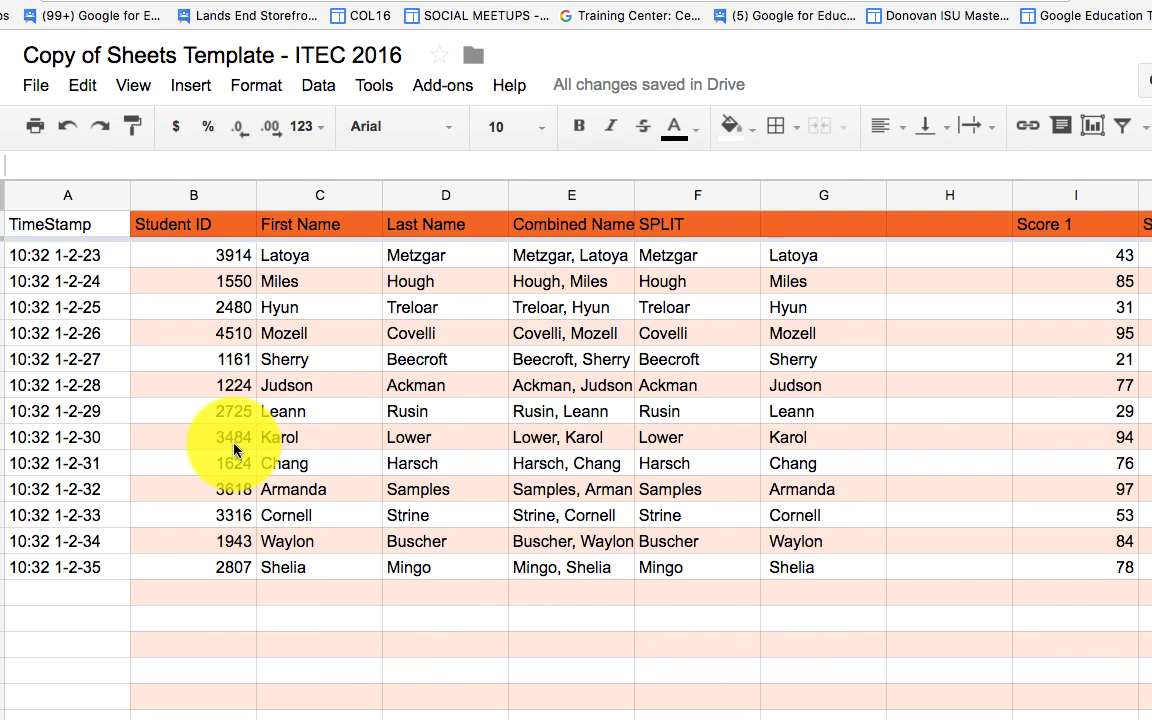
scroll(228, 465, up, 3)
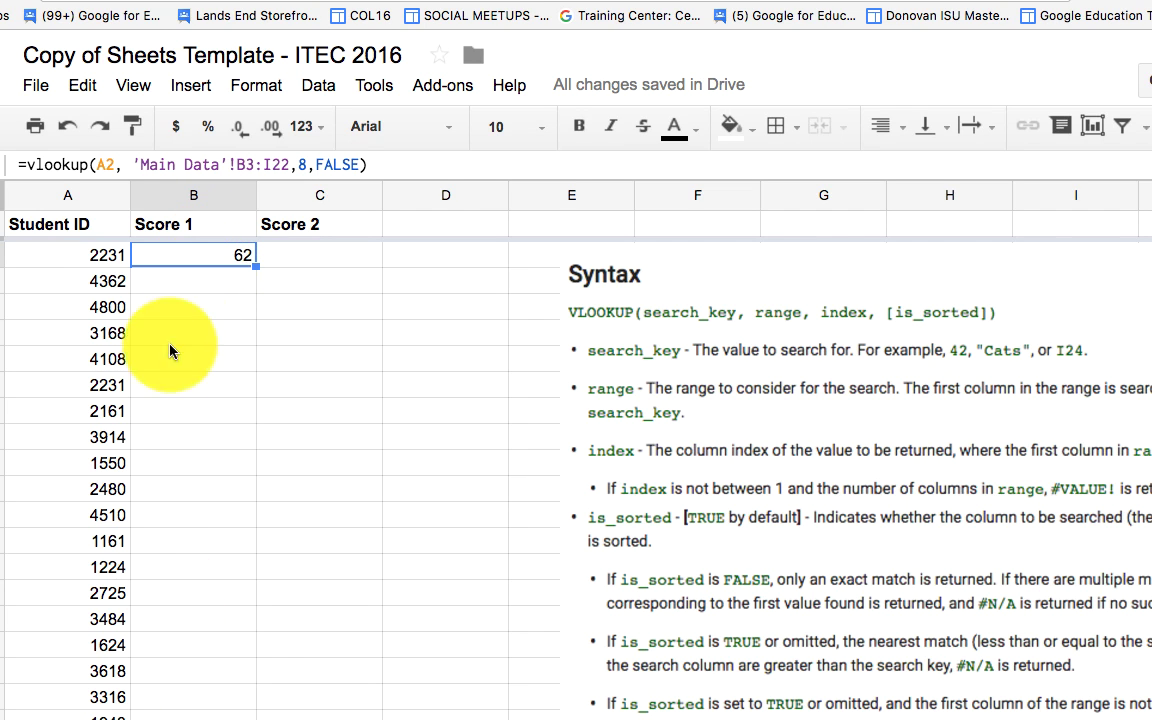
click(236, 166)
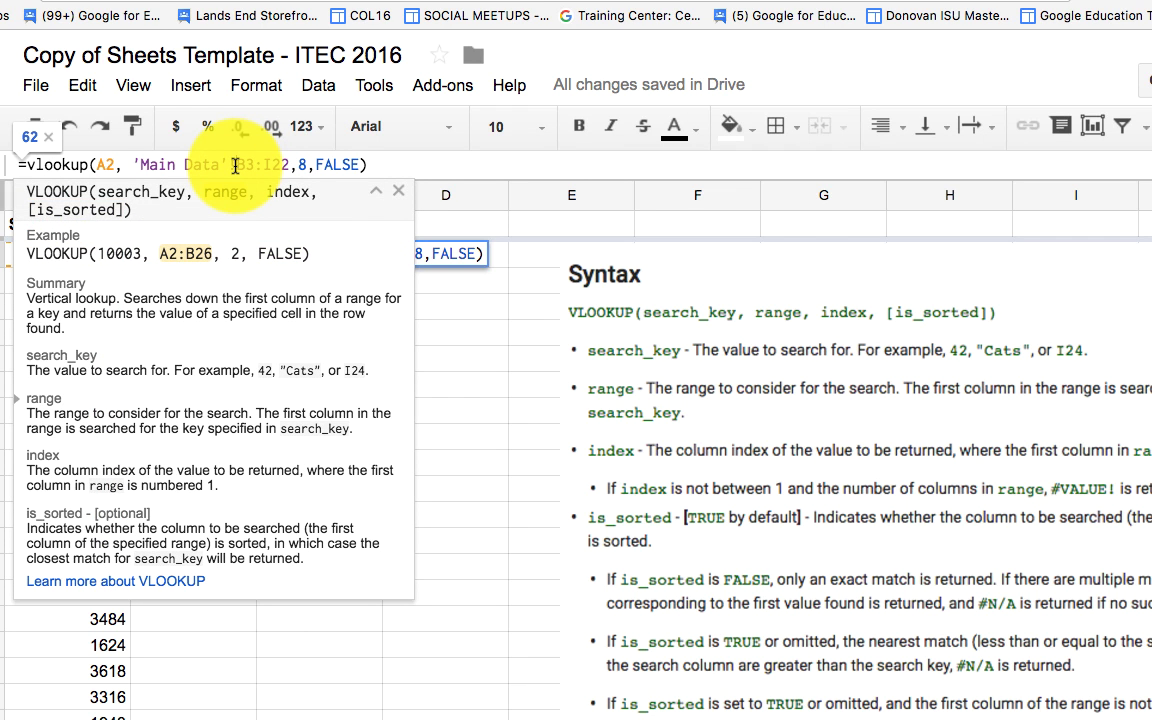
text($B$3:)
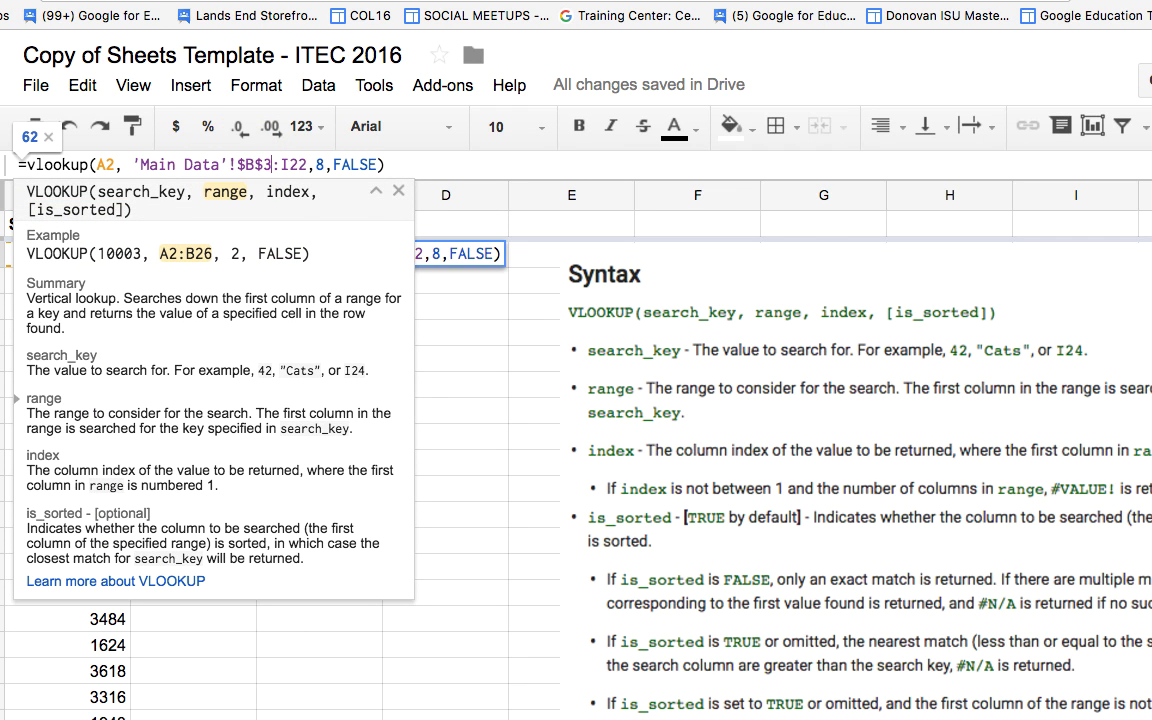
text($)
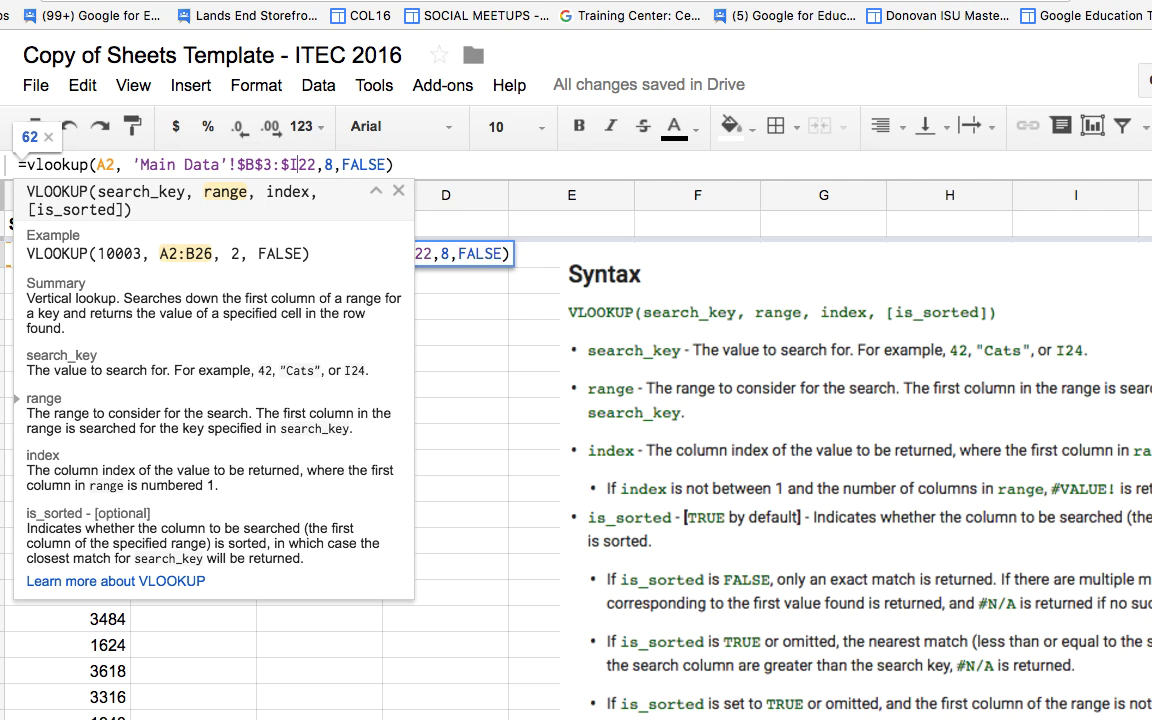
key(Right)
text($)
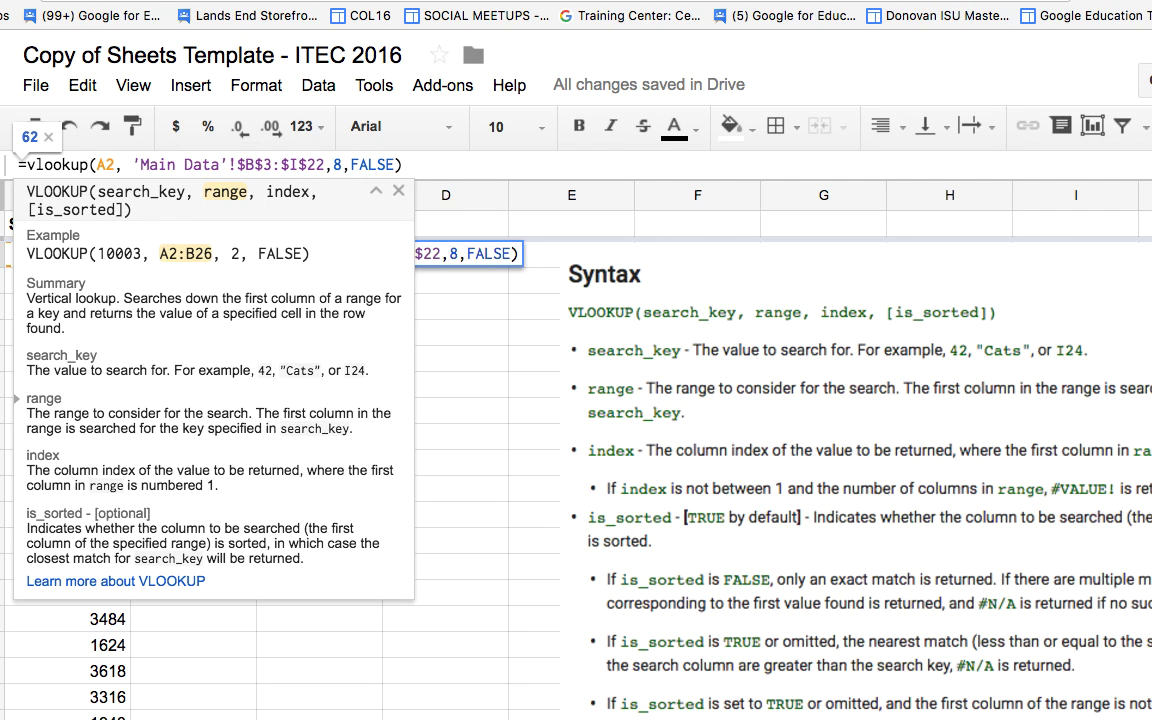
key(Return)
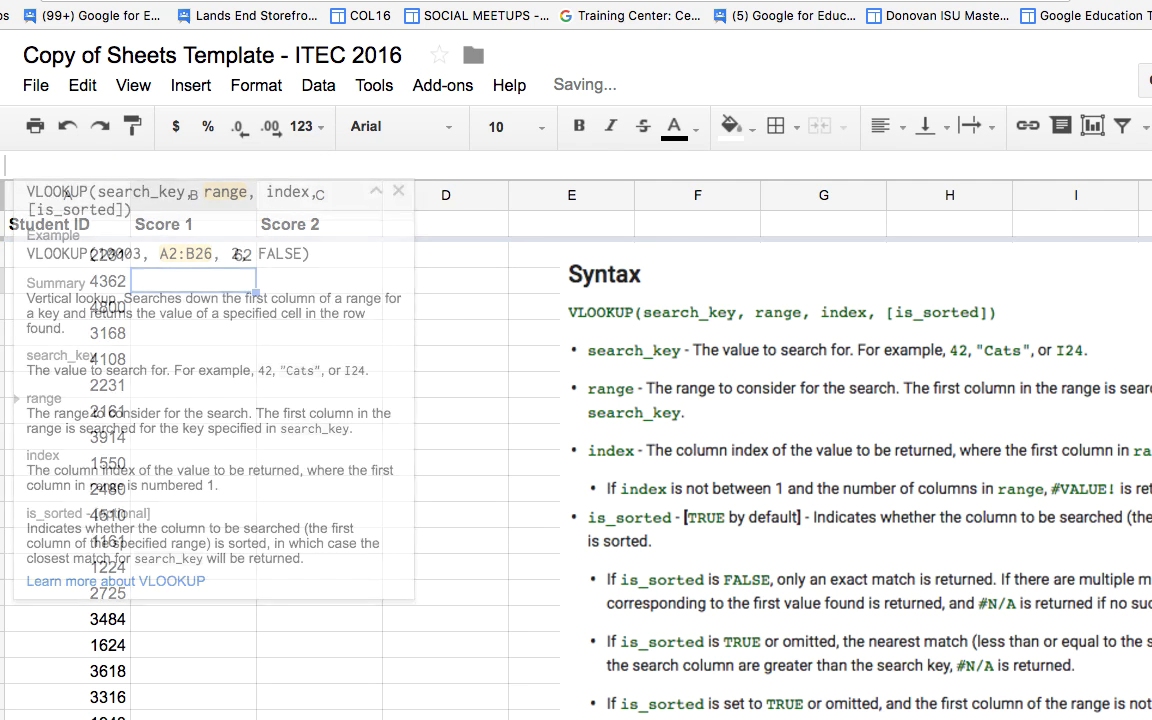
Fill the B2 formula down one row into B3 and select B3 to inspect the copied formula
click(200, 265)
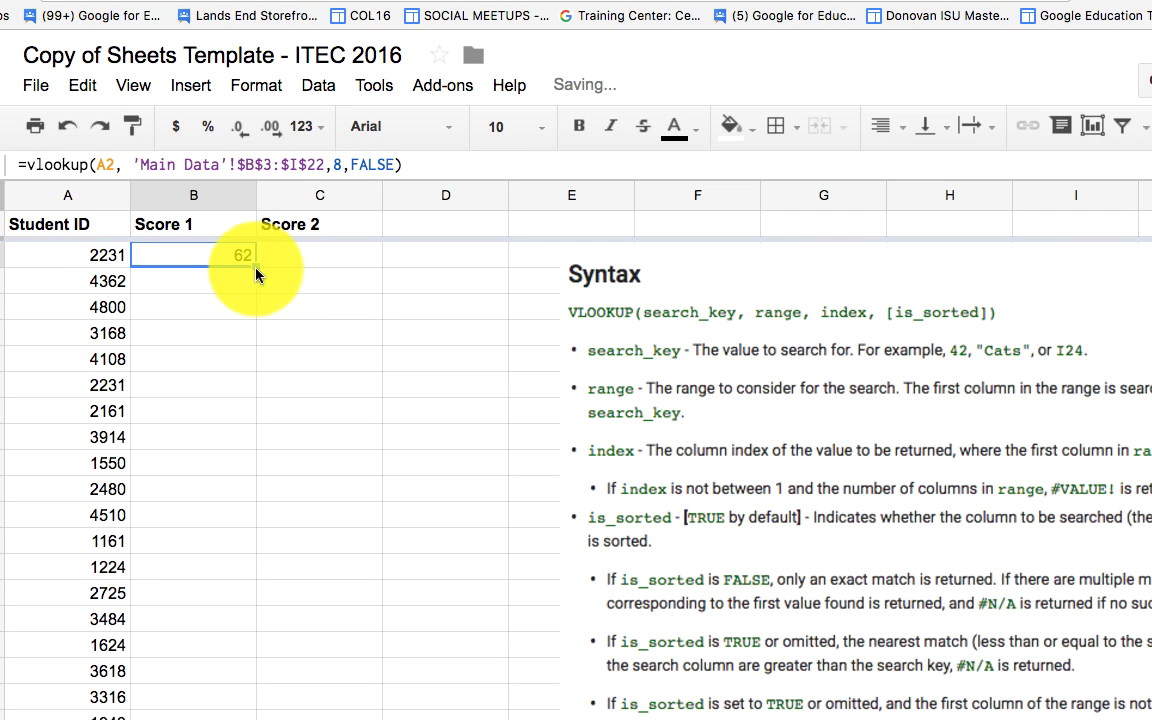
drag(256, 263, 250, 288)
click(230, 288)
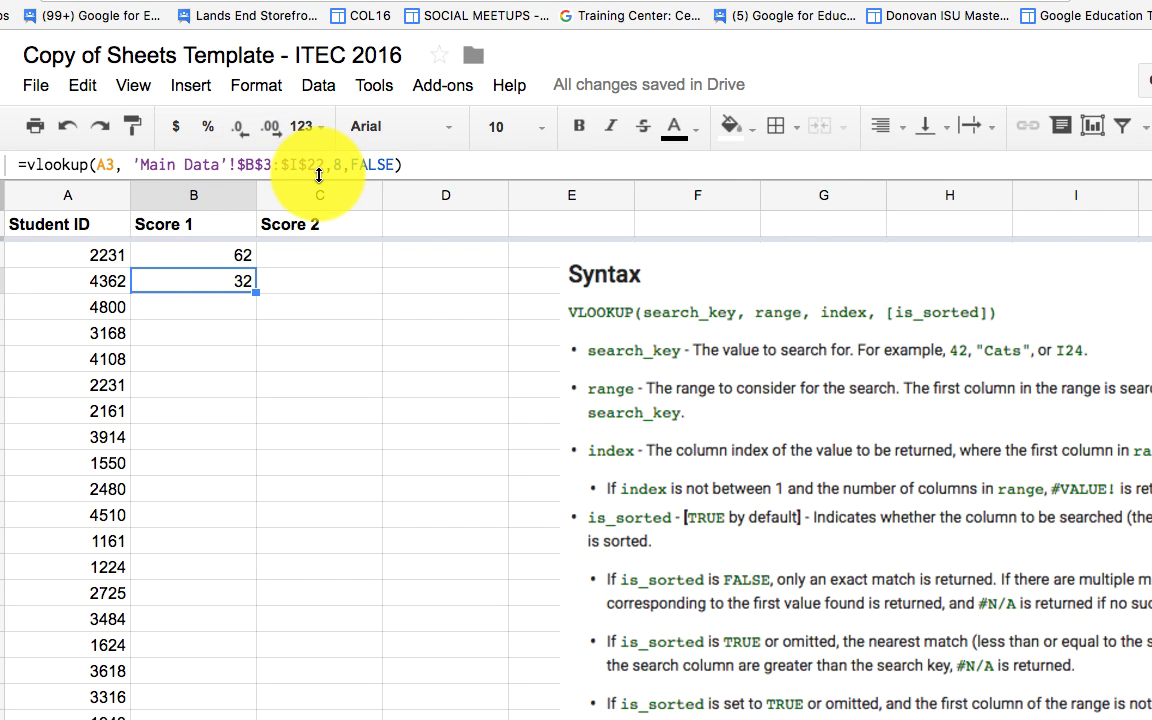
Change the lookup range in B3's VLOOKUP formula to the whole columns B:I of the Main Data sheet
click(245, 165)
key(BackSpace)
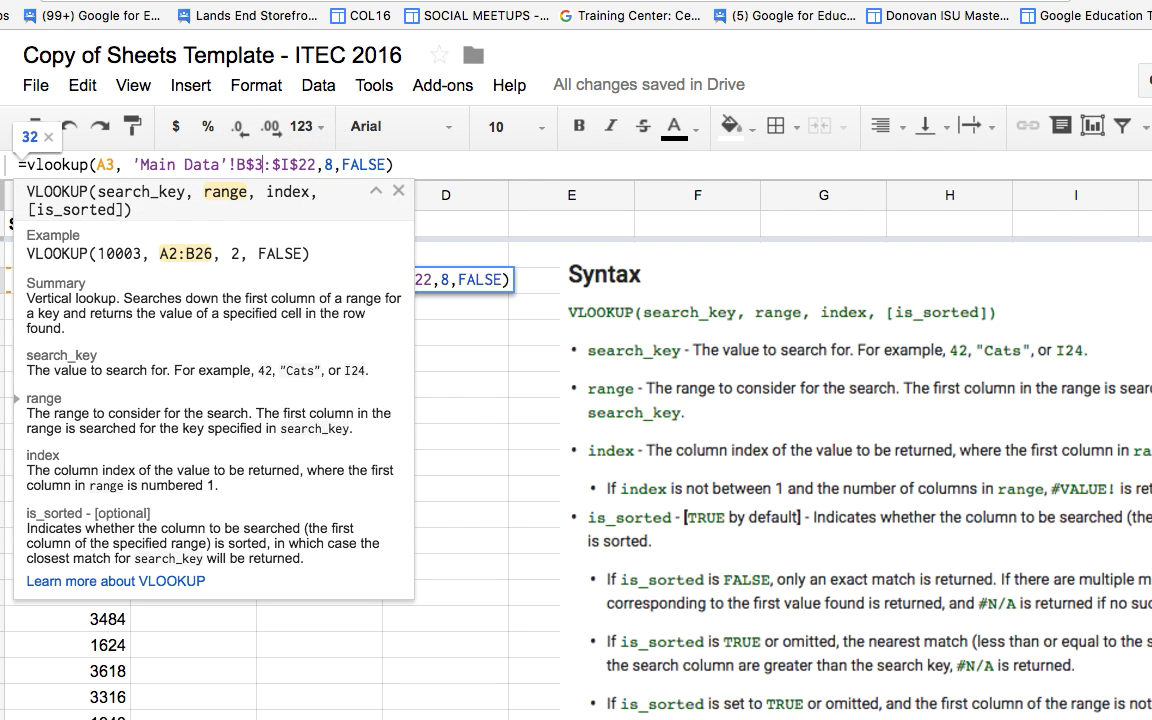
key(BackSpace)
key(BackSpace)
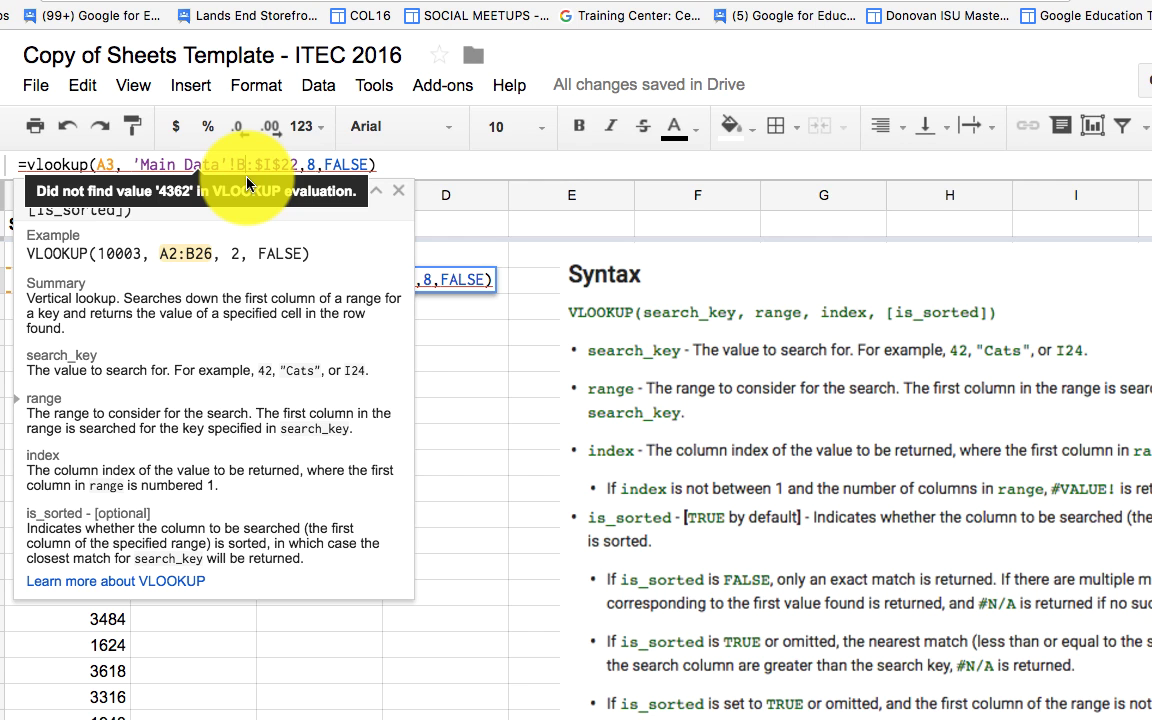
click(262, 165)
key(BackSpace)
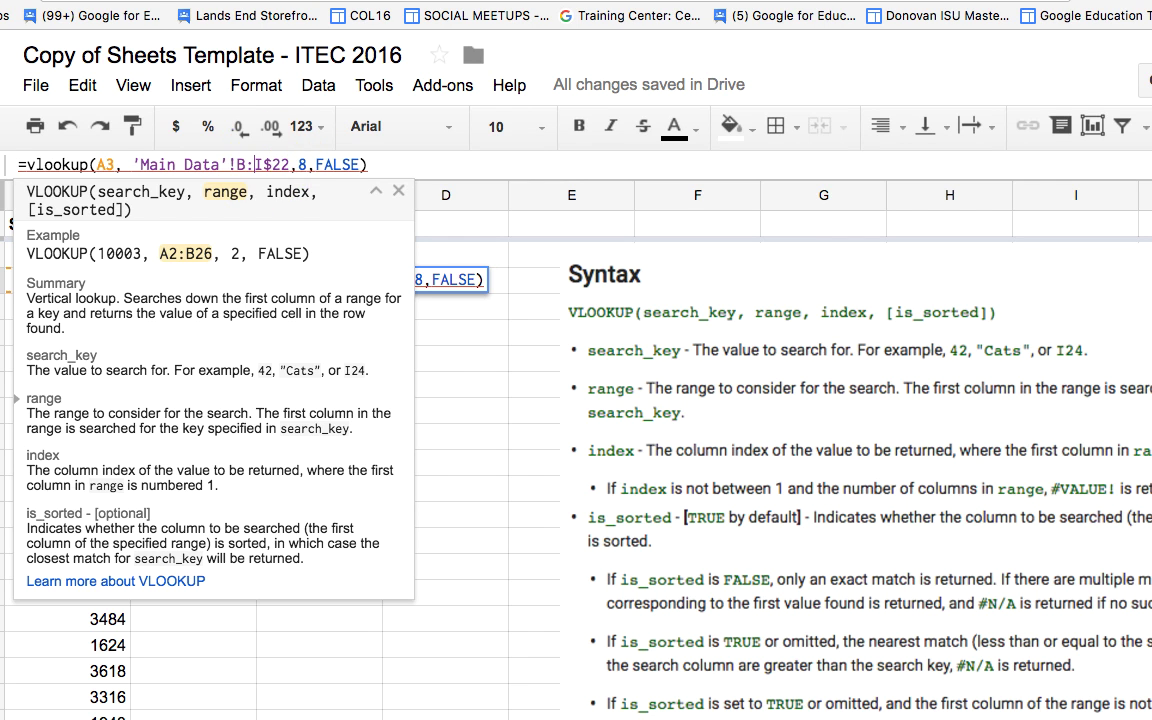
click(290, 165)
key(BackSpace)
key(BackSpace)
key(BackSpace)
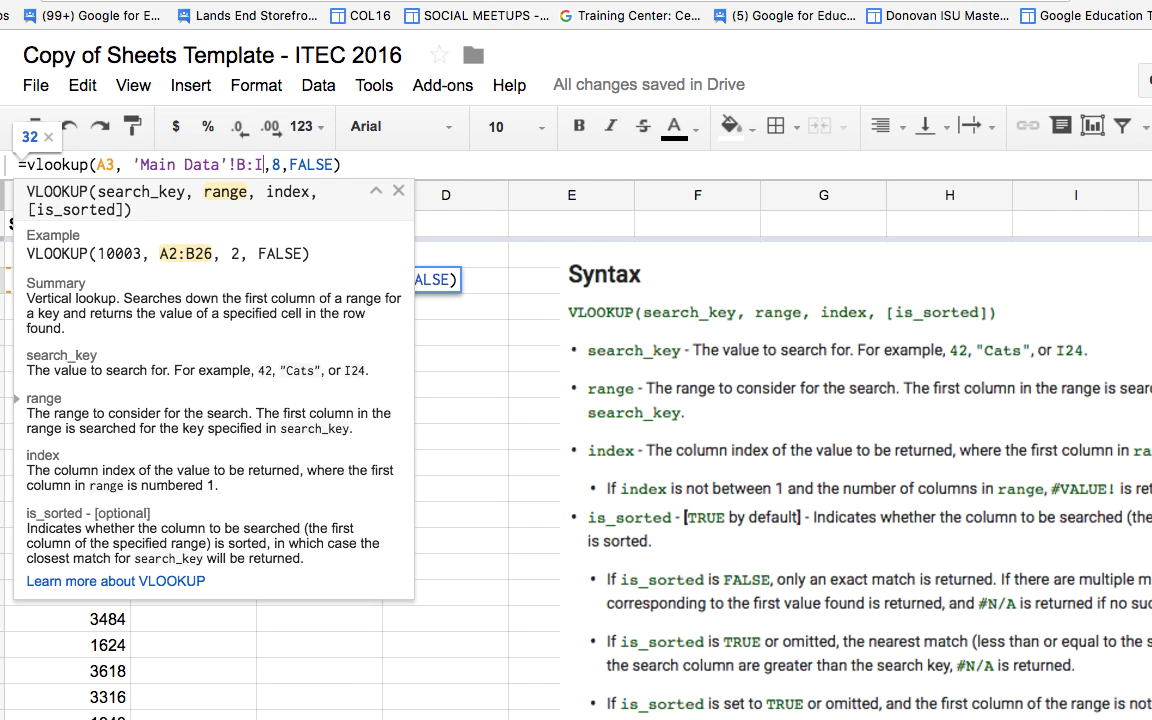
key(Return)
Fill the B3 formula down the Score 1 column to the last student ID in row 21
click(237, 283)
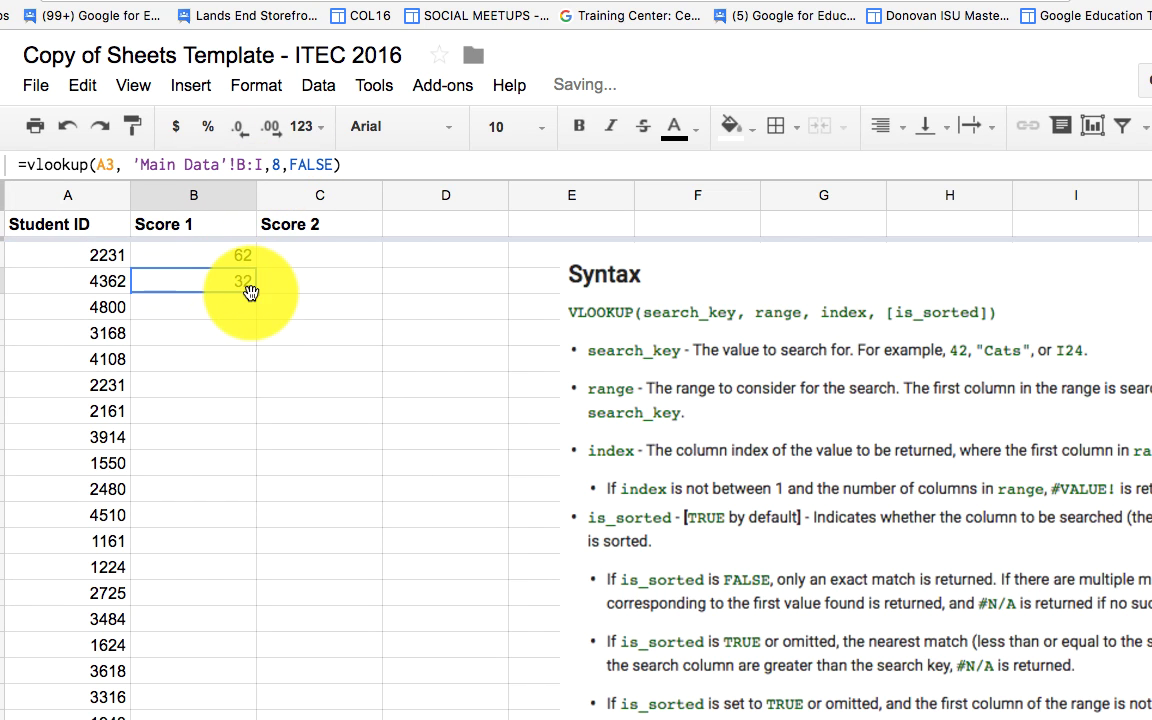
mouse_move(253, 294)
mouse_down()
mouse_move(234, 571)
mouse_move(244, 663)
mouse_move(265, 474)
mouse_move(257, 296)
mouse_up()
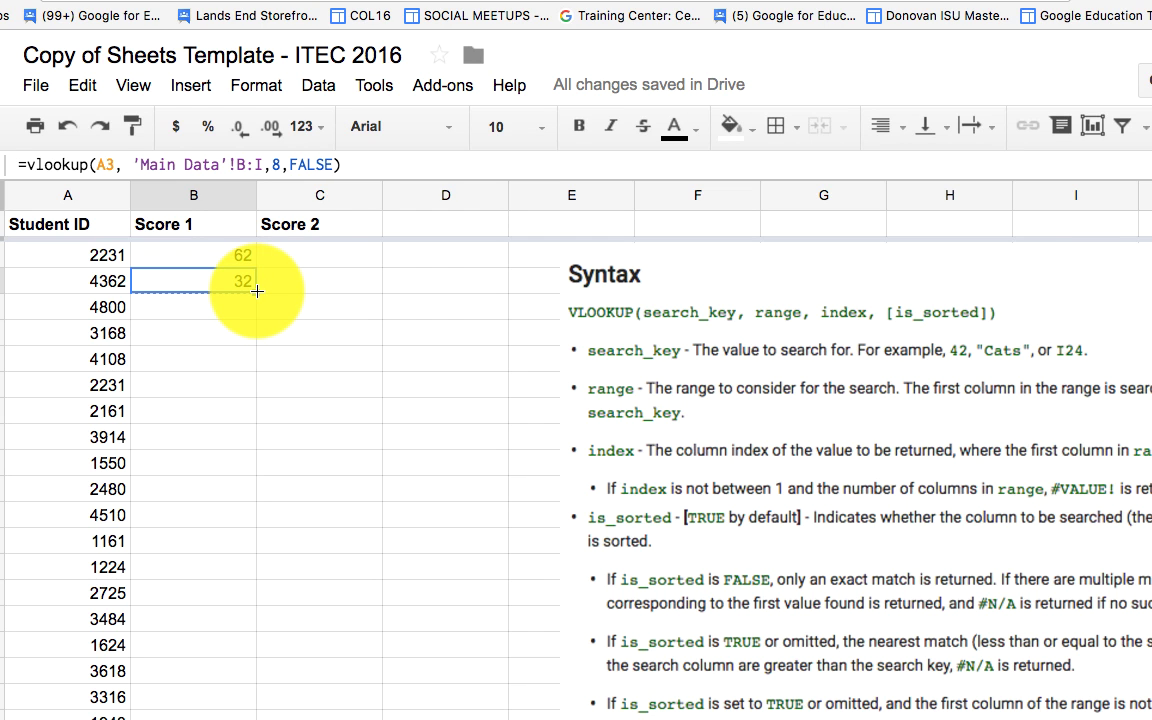
drag(257, 291, 206, 689)
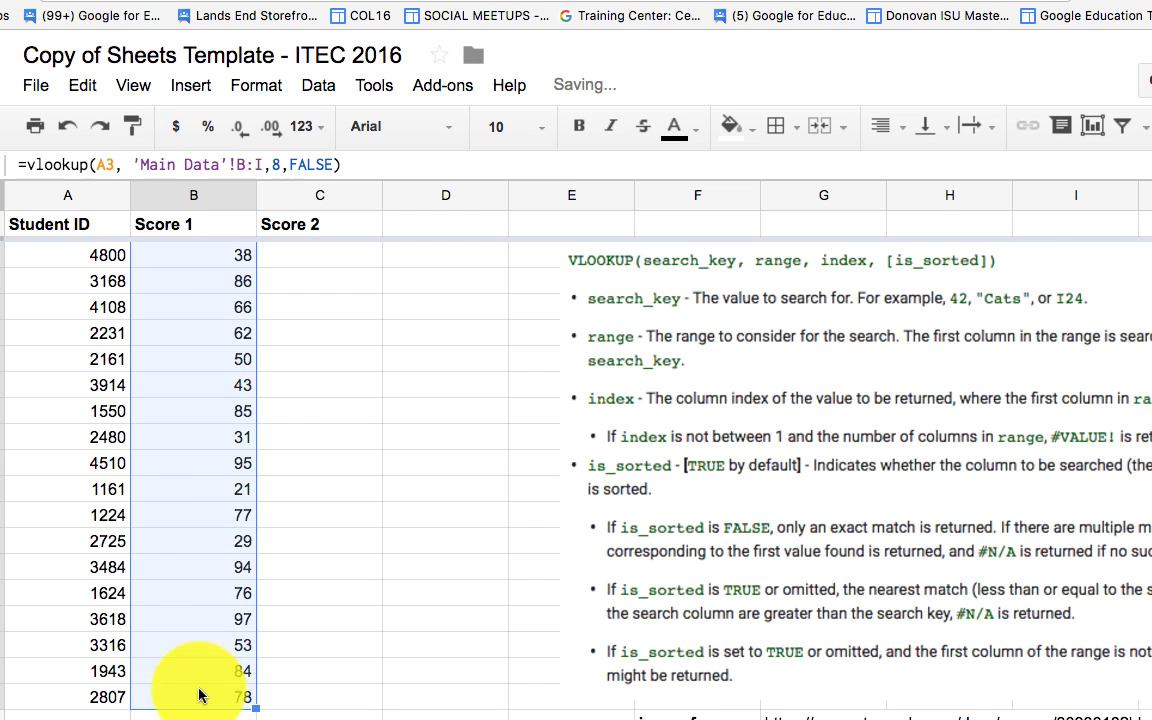
Inspect the copied formulas in the Score 1 column cell by cell from B4 to B8
scroll(218, 391, up, 1)
click(226, 303)
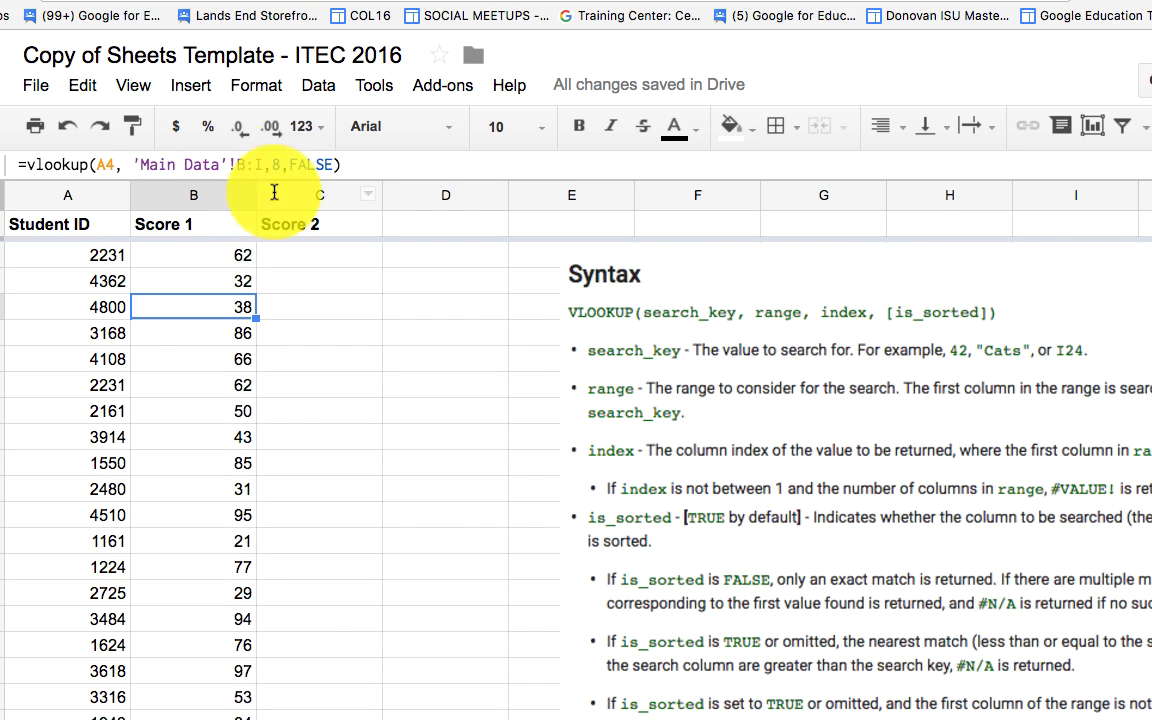
key(Down)
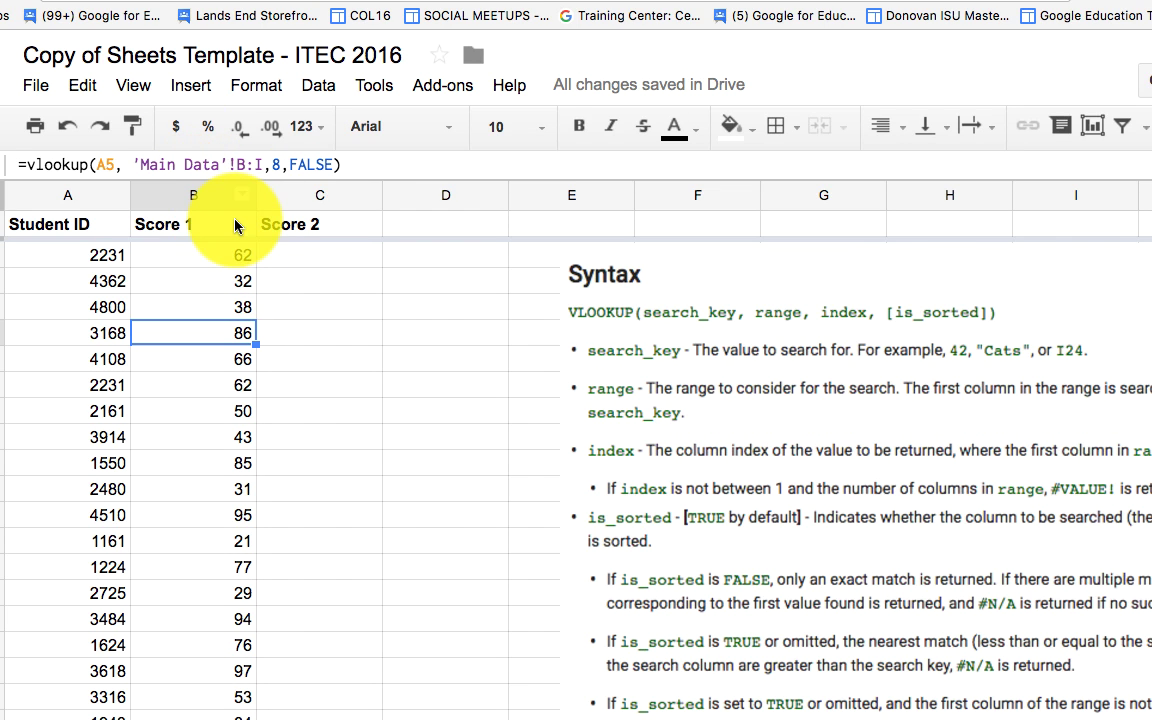
key(Down)
key(Down)
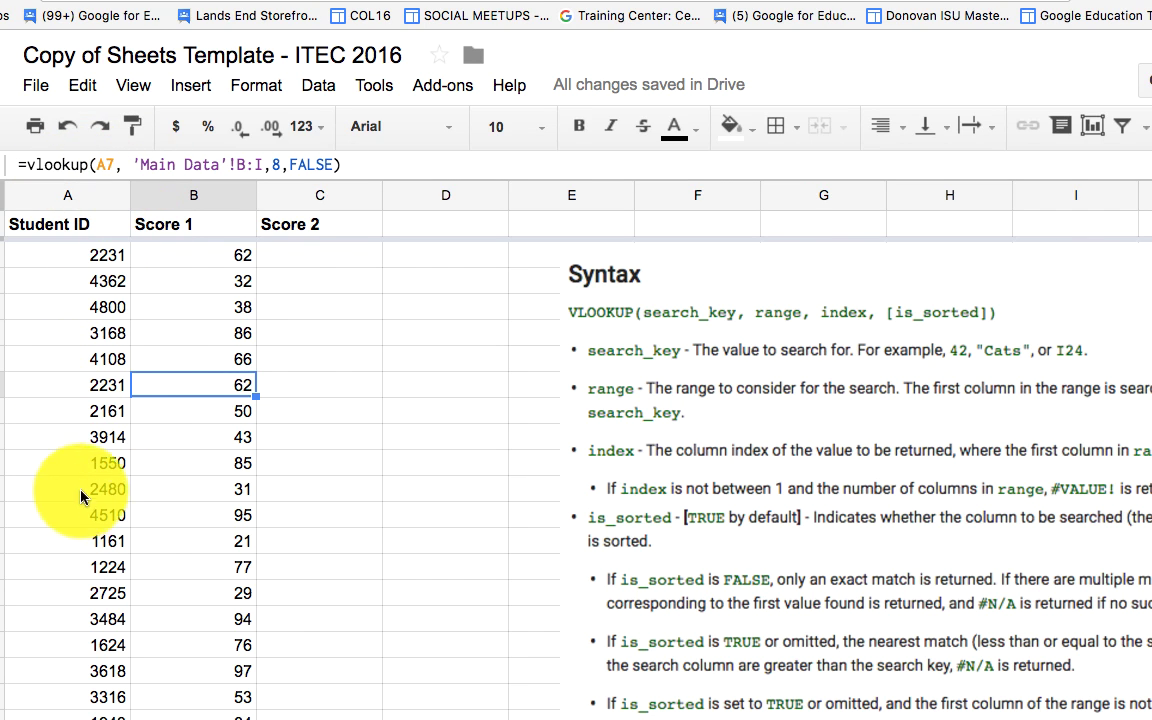
key(Down)
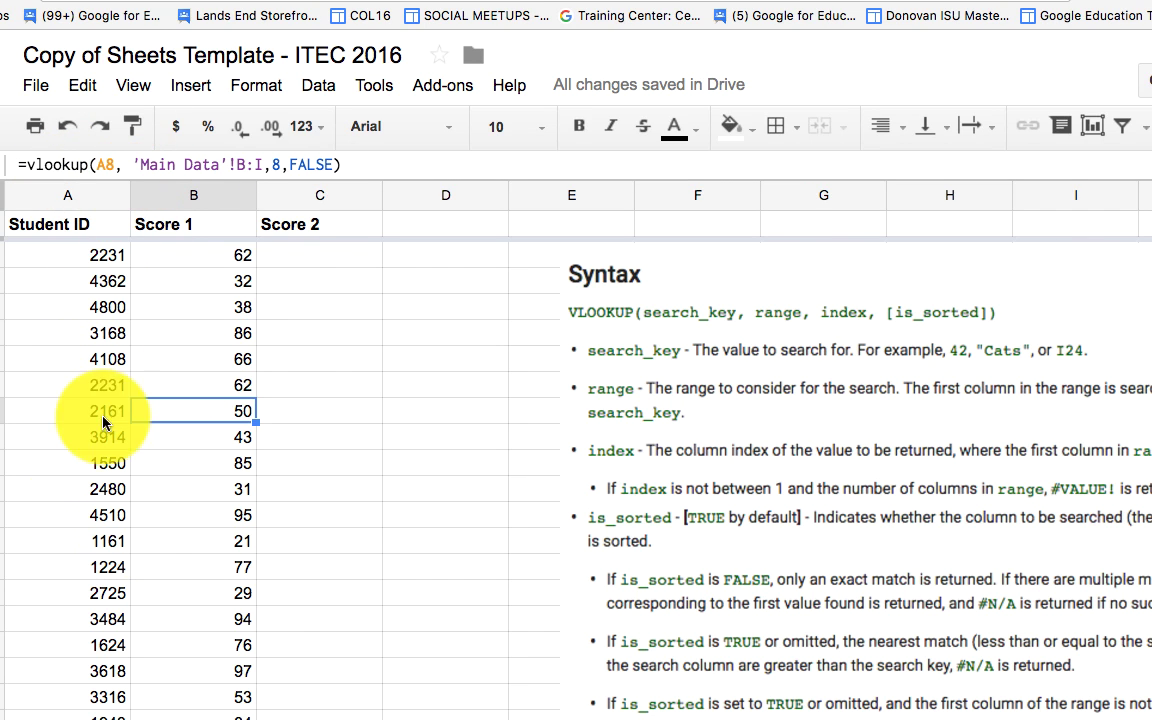
Compare the lookup ranges in B2 and B3 and review the student rows on the Main Data sheet
click(196, 258)
click(193, 280)
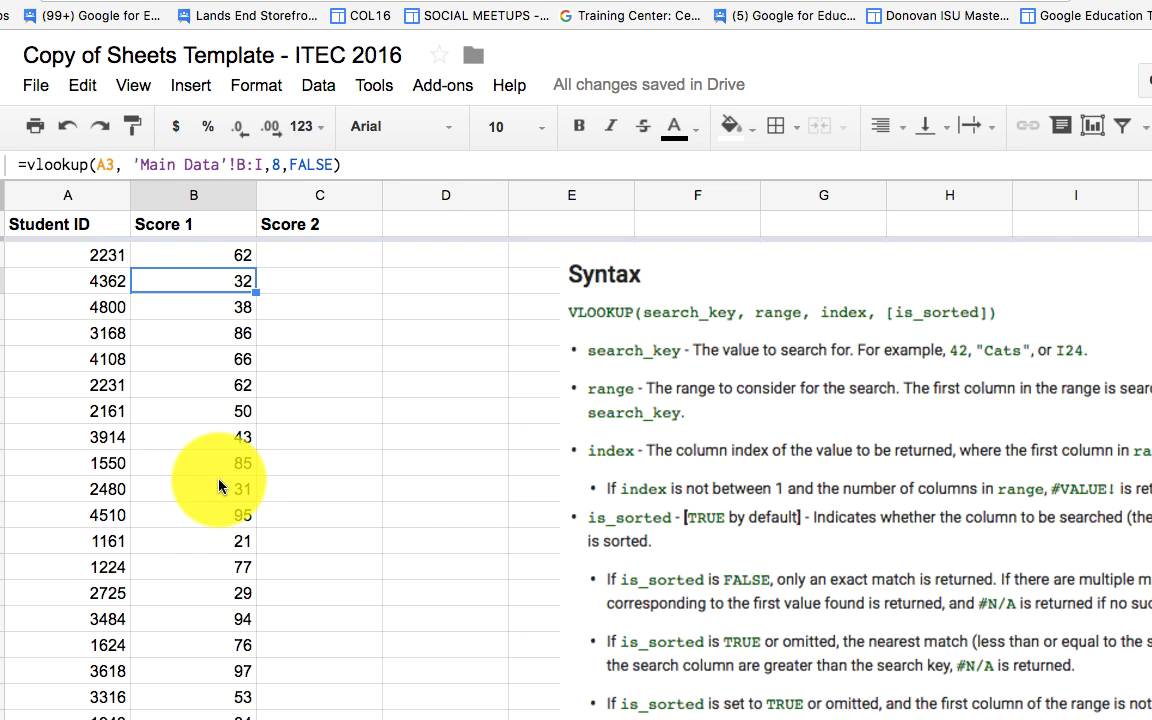
click(236, 255)
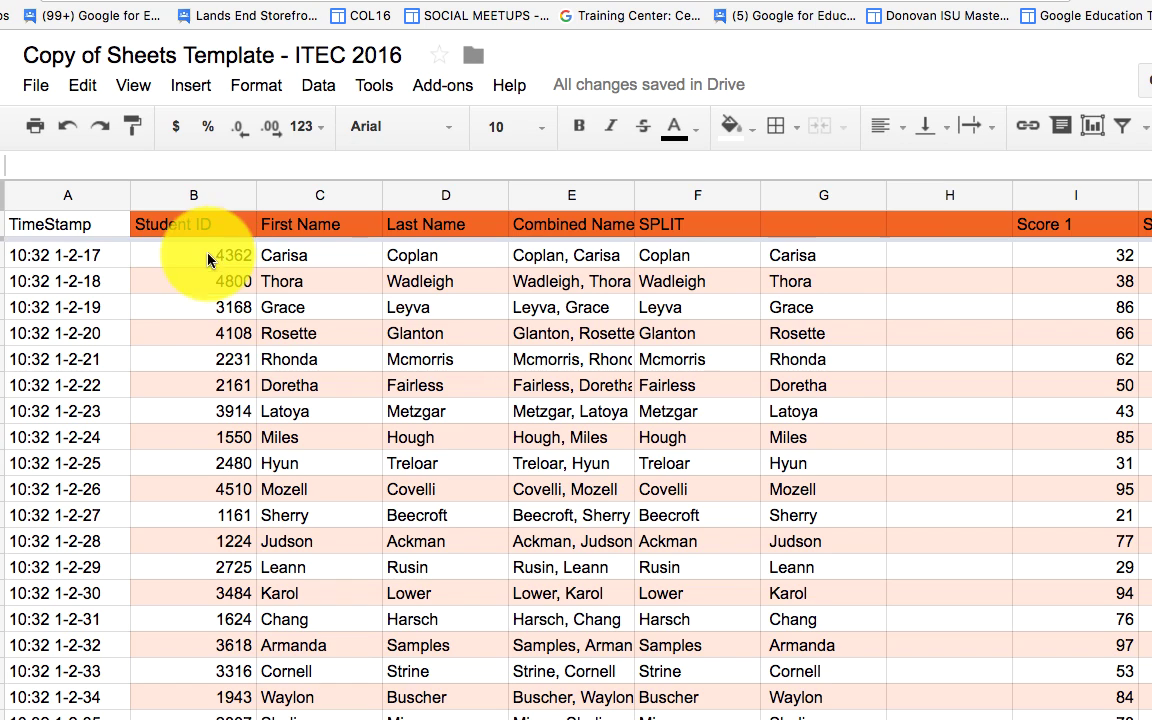
scroll(200, 243, up, 1)
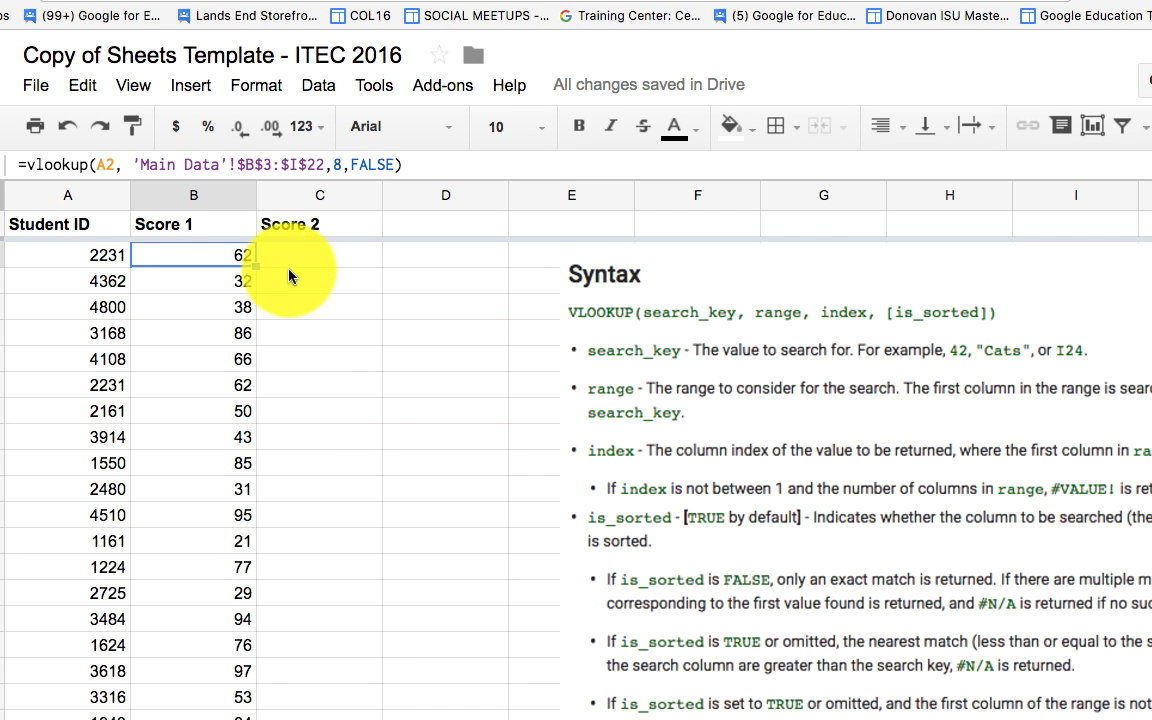
click(217, 282)
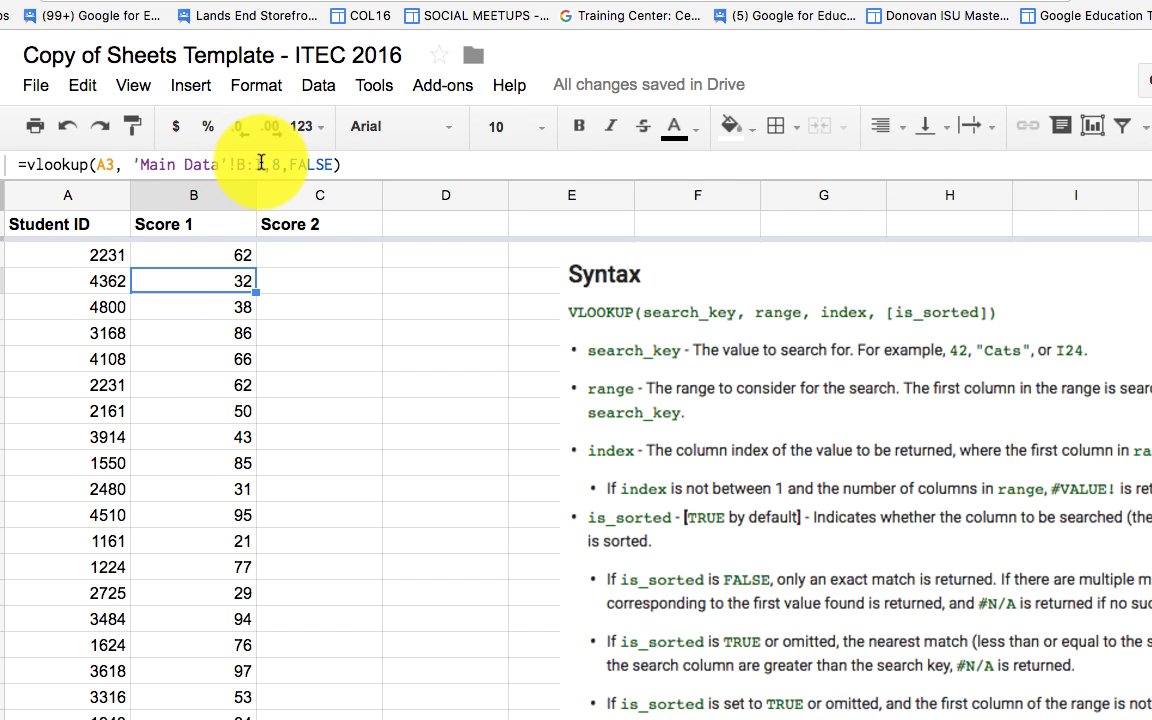
Copy the full VLOOKUP formula text from B2 and paste it into C2 under Score 2
double_click(224, 258)
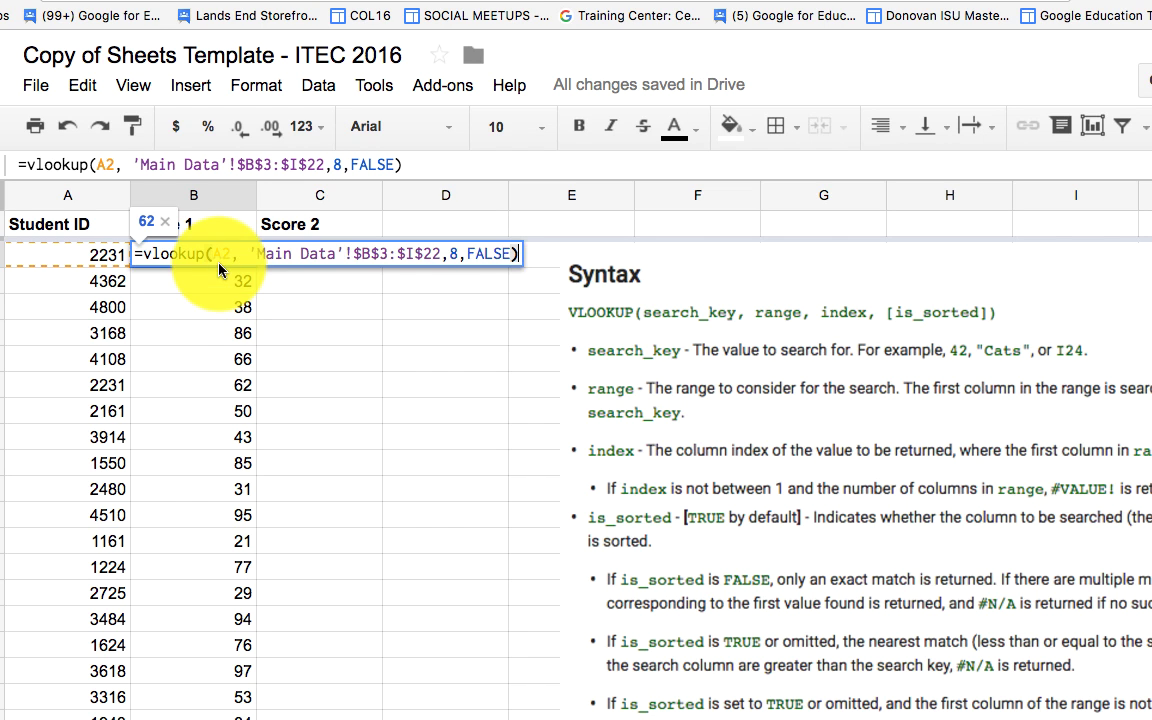
triple_click(224, 254)
key(ctrl+c)
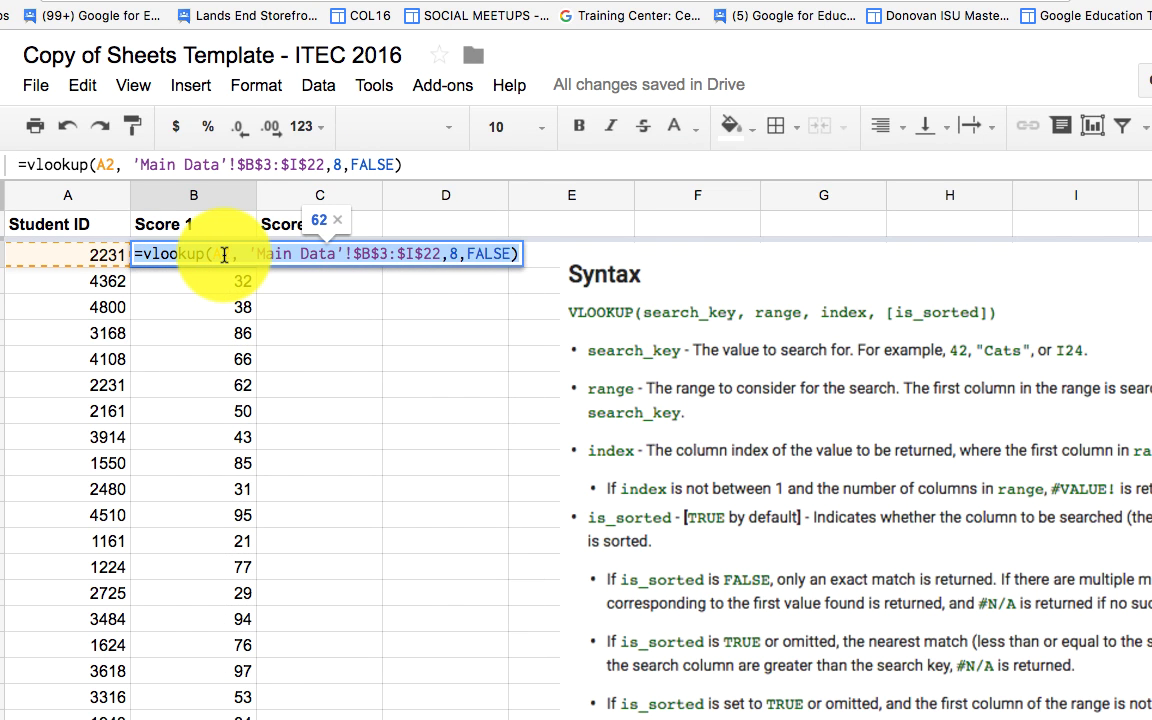
key(Return)
double_click(324, 253)
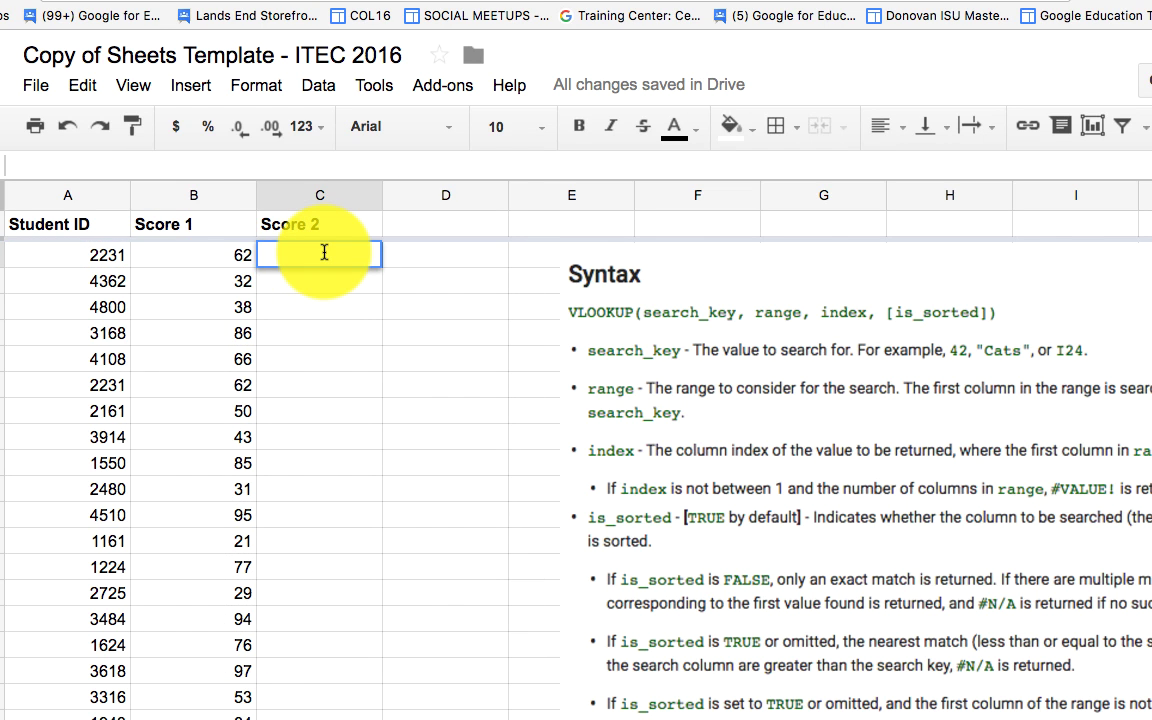
key(ctrl+v)
key(Return)
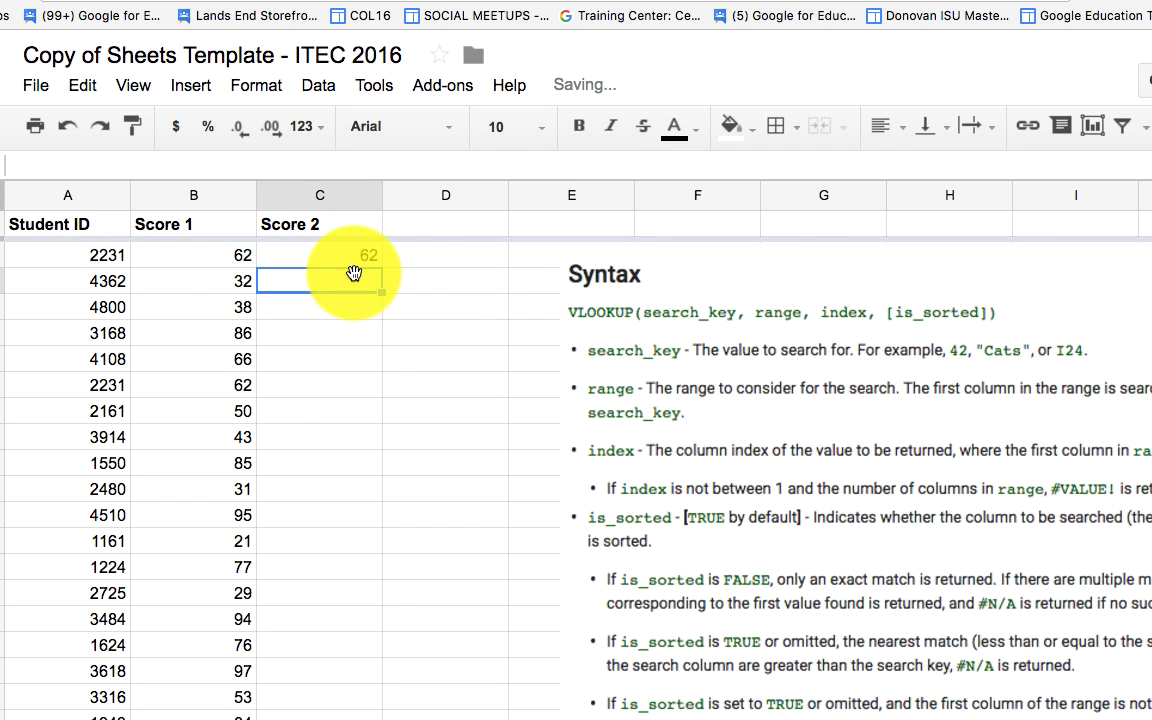
Check the Score 2 column on Main Data and extend the lookup range in C2's formula to $B$3:$J$22
click(334, 256)
click(256, 162)
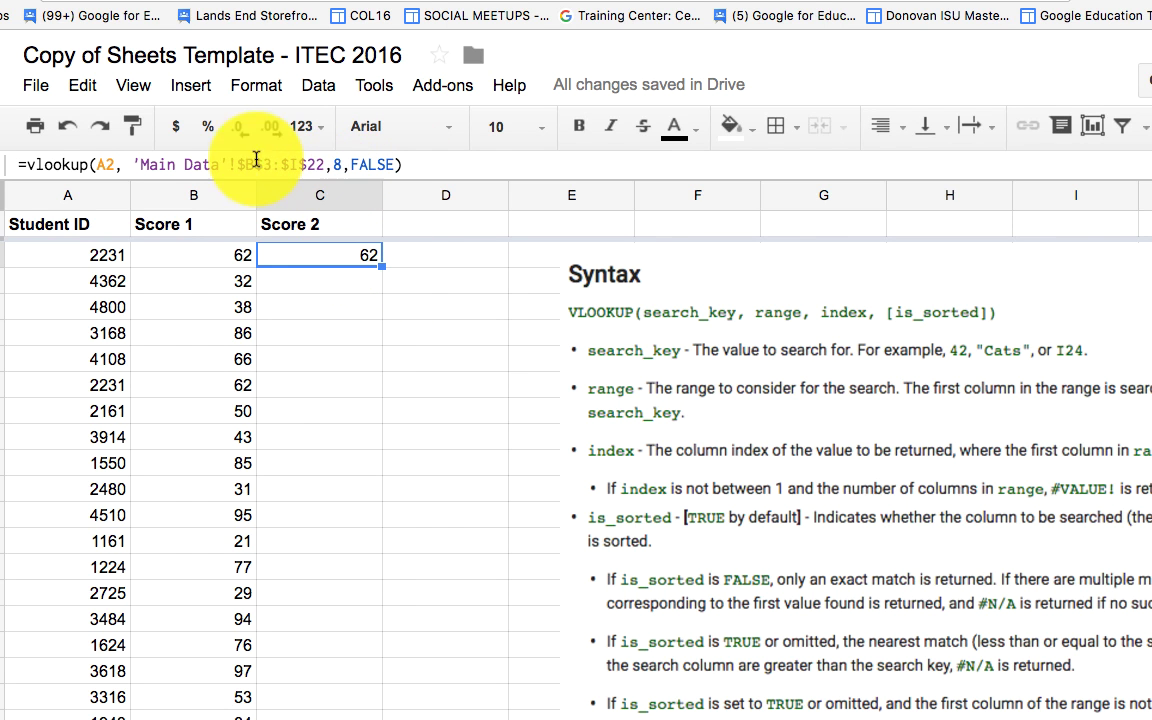
click(150, 705)
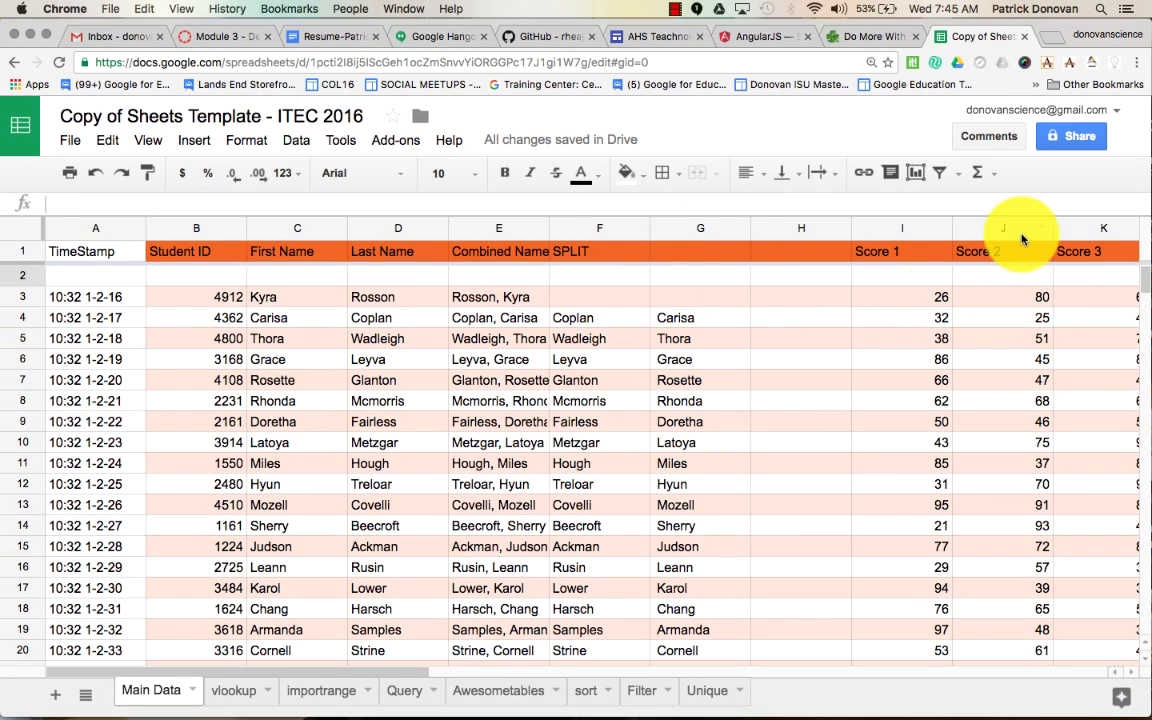
click(230, 691)
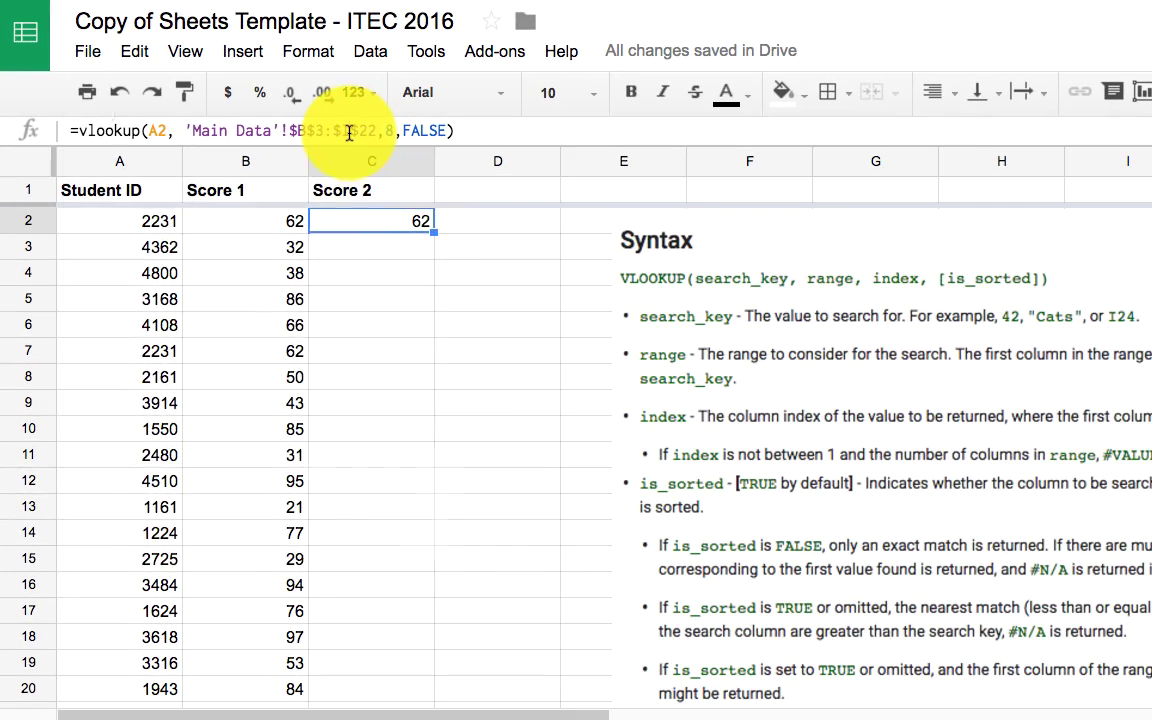
click(280, 205)
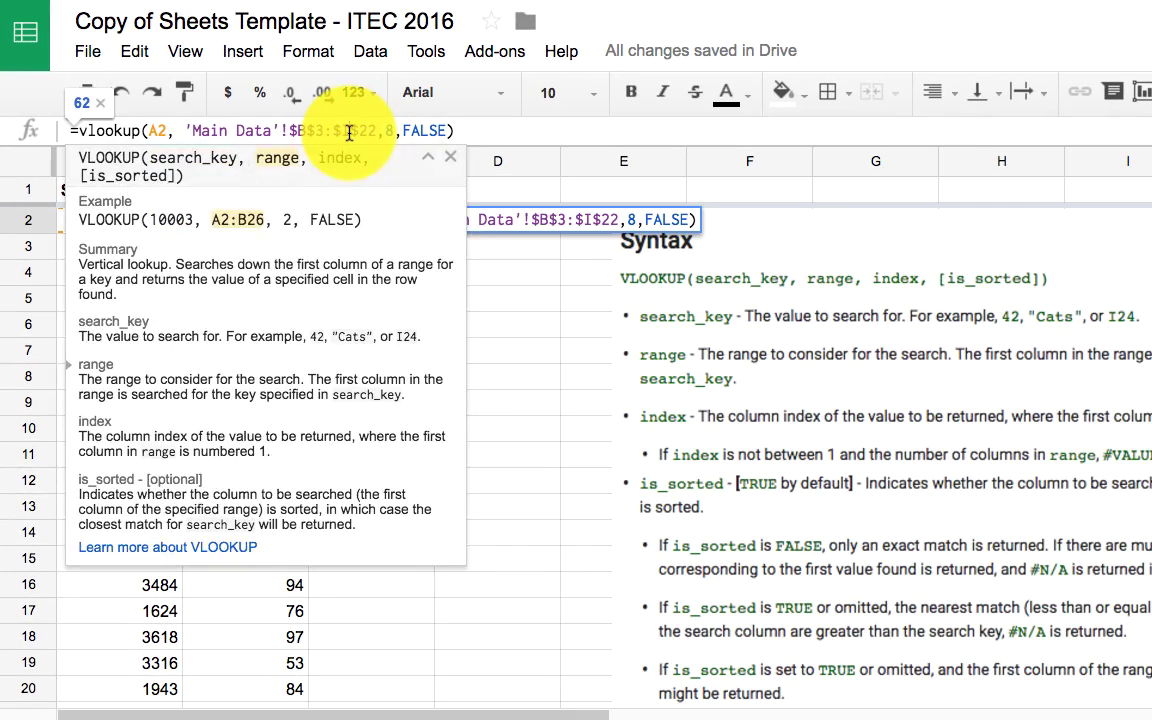
click(349, 133)
key(BackSpace)
text(J)
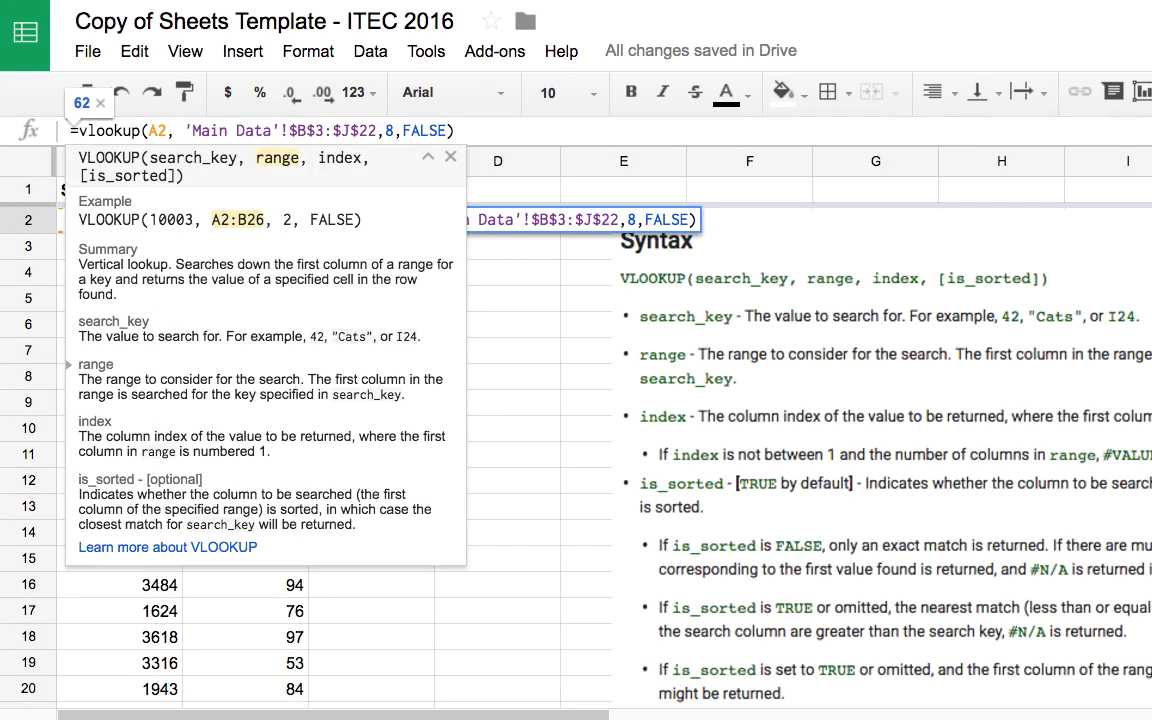
Set the column index in C2's VLOOKUP formula to 9 and commit the formula
click(392, 133)
key(BackSpace)
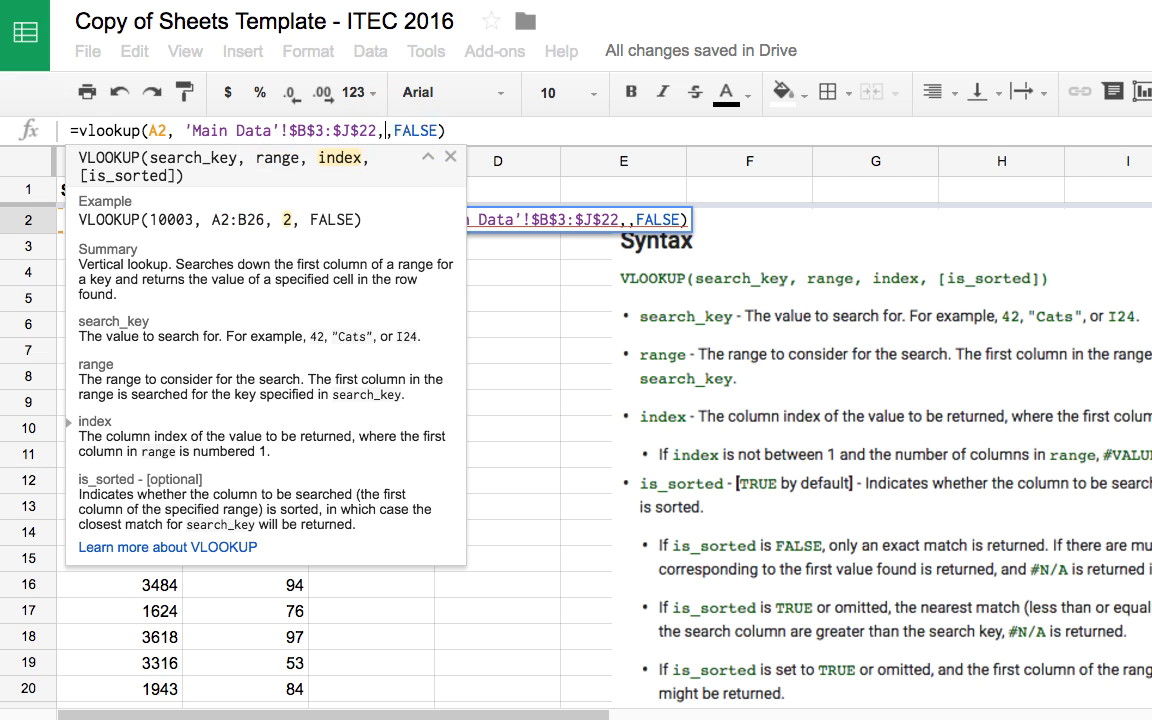
text(9)
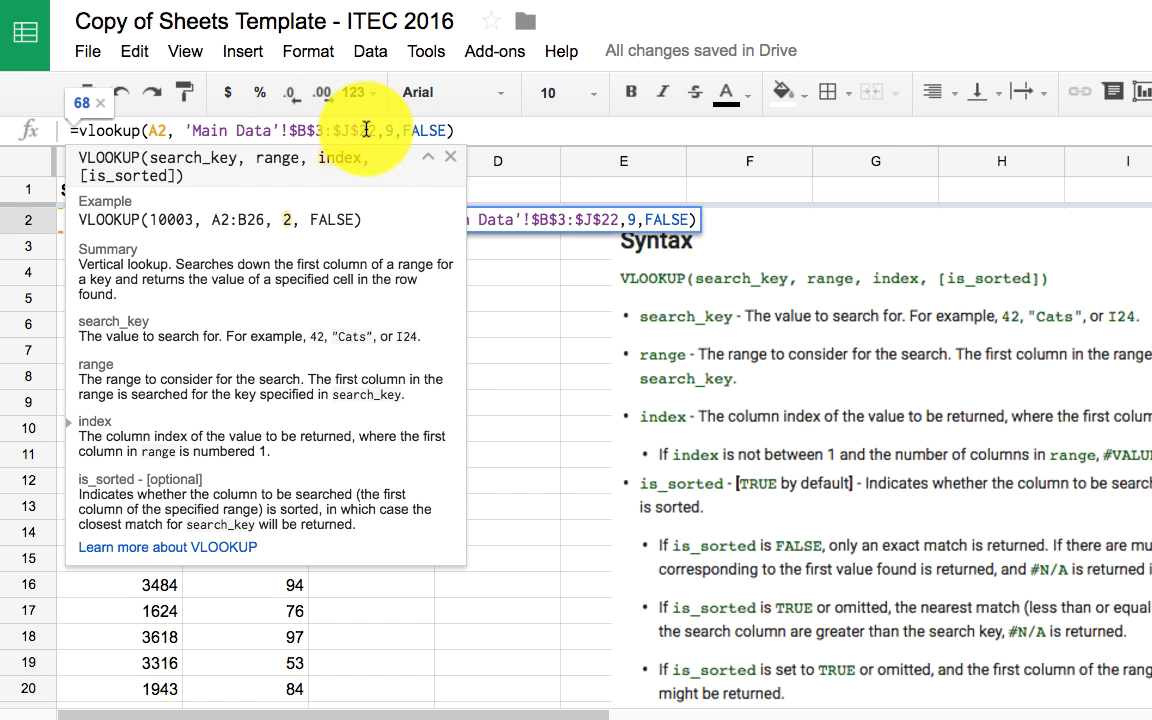
key(Return)
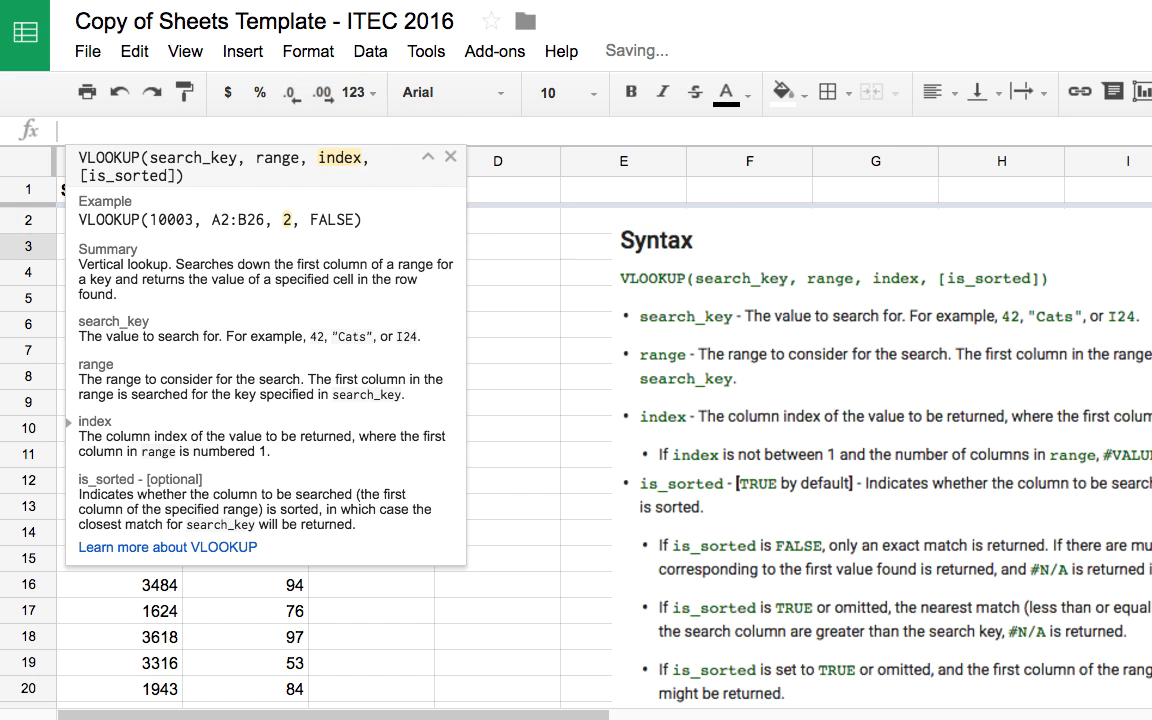
Fill the C2 formula down the Score 2 column to row 21 and review the filled rows
click(421, 230)
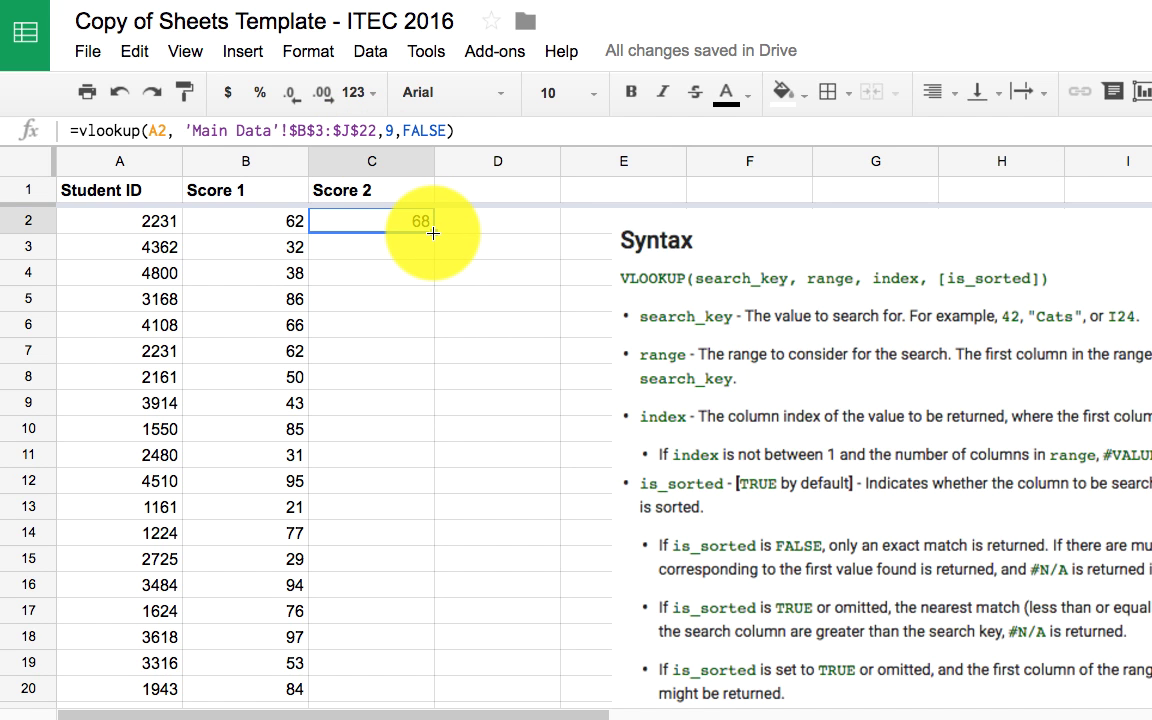
double_click(433, 233)
scroll(391, 604, down, 5)
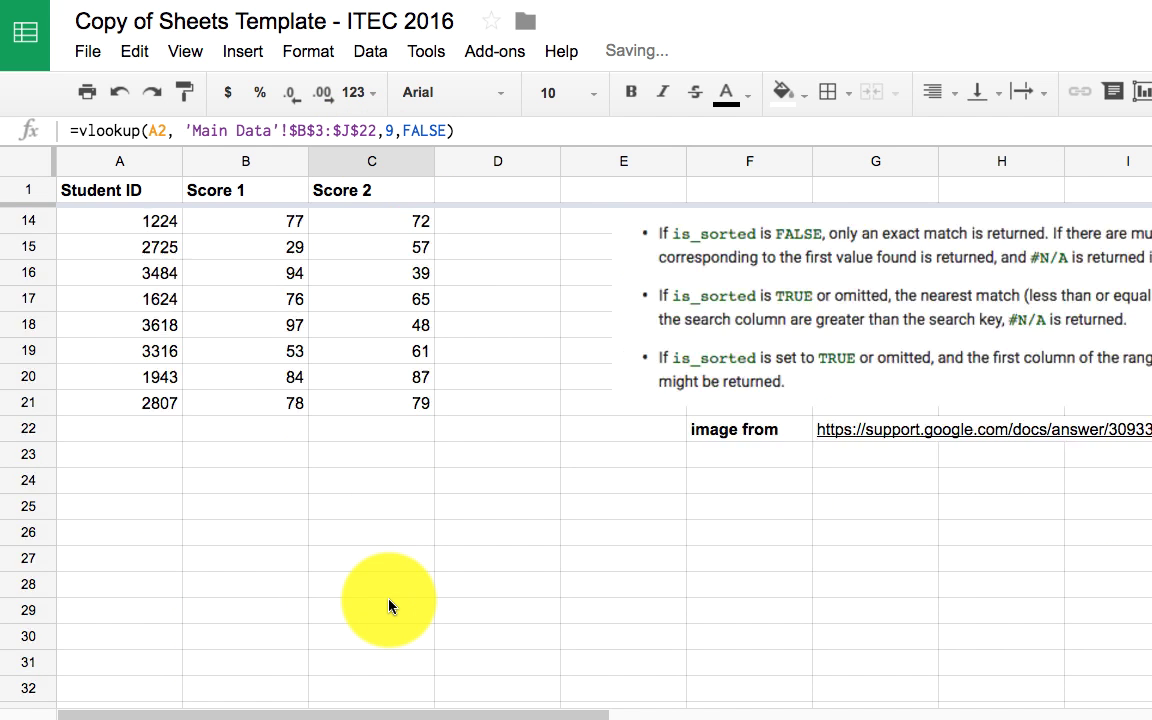
scroll(390, 606, up, 1)
scroll(388, 457, up, 3)
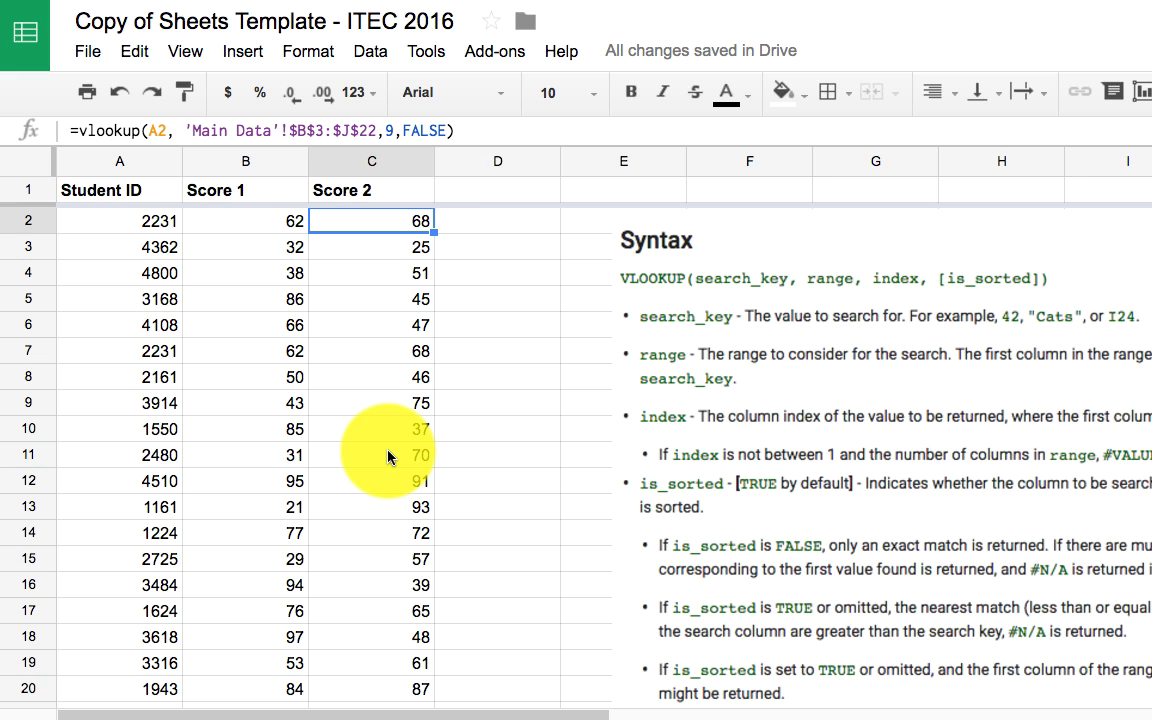